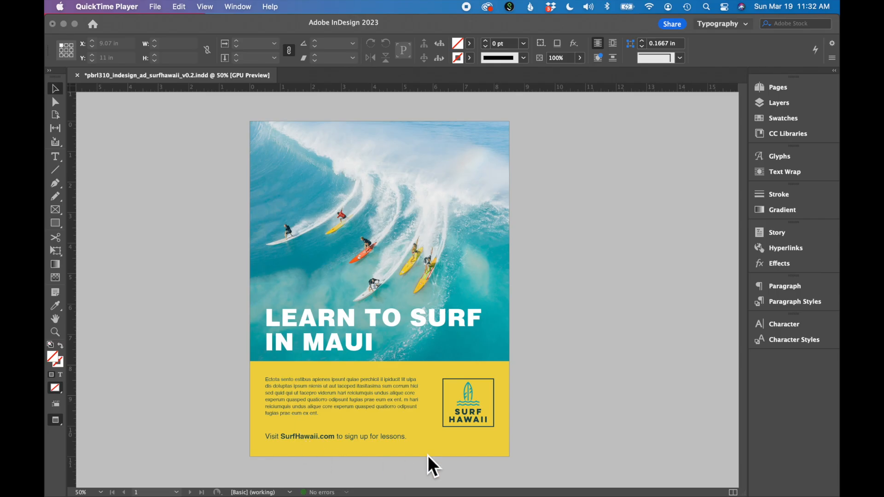
Step: Close the open Surf Hawaii ad document and start a new document
{"action": "left_click", "coordinate": [82, 81]}
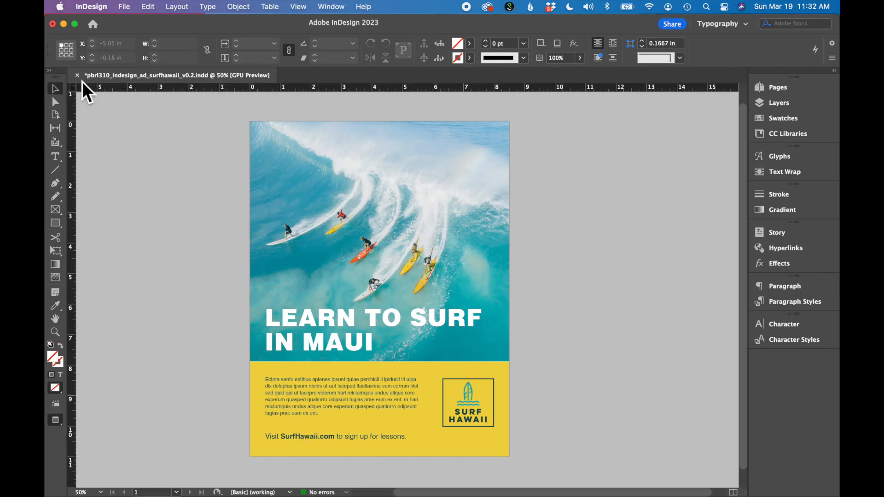
{"action": "left_click", "coordinate": [77, 76]}
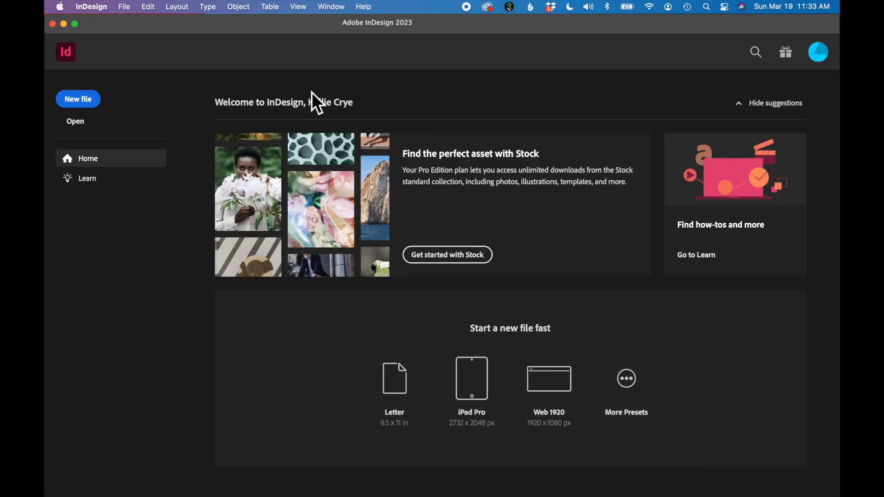
{"action": "left_click", "coordinate": [125, 7]}
{"action": "mouse_move", "coordinate": [129, 24]}
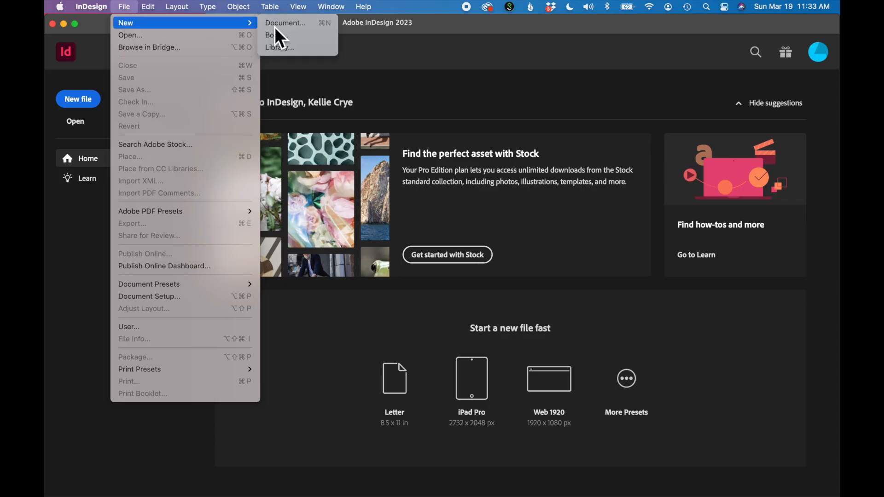
{"action": "left_click", "coordinate": [318, 24]}
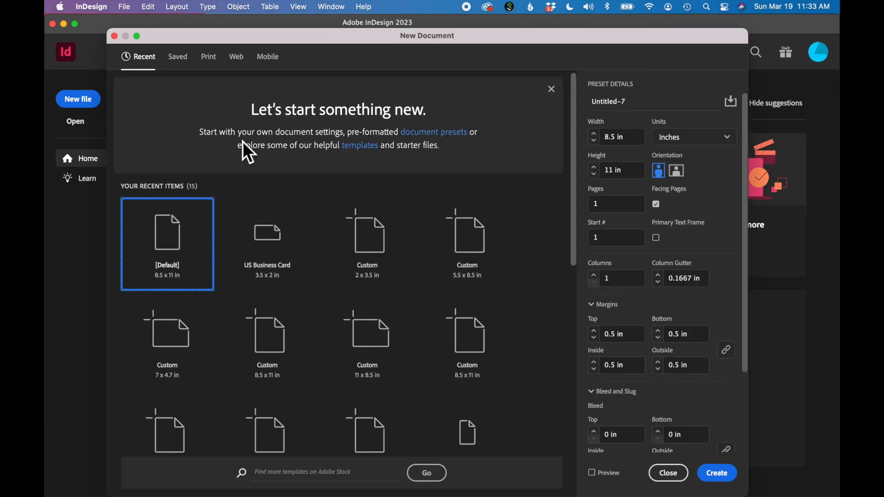
Step: Create a Letter-size 8.5 x 11 in print document named ad_design_tutorial_0.1
{"action": "left_click", "coordinate": [211, 61]}
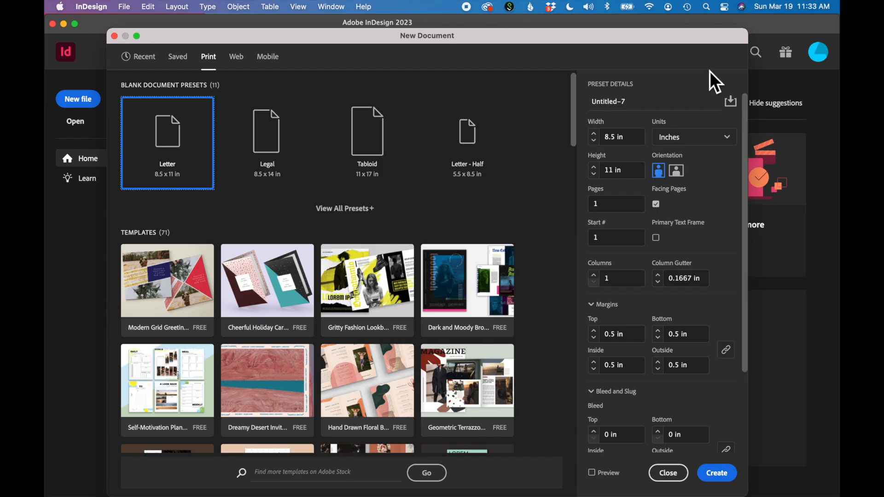
{"action": "left_click", "coordinate": [641, 112]}
{"action": "type", "text": "ad_design_tutorial_0.1"}
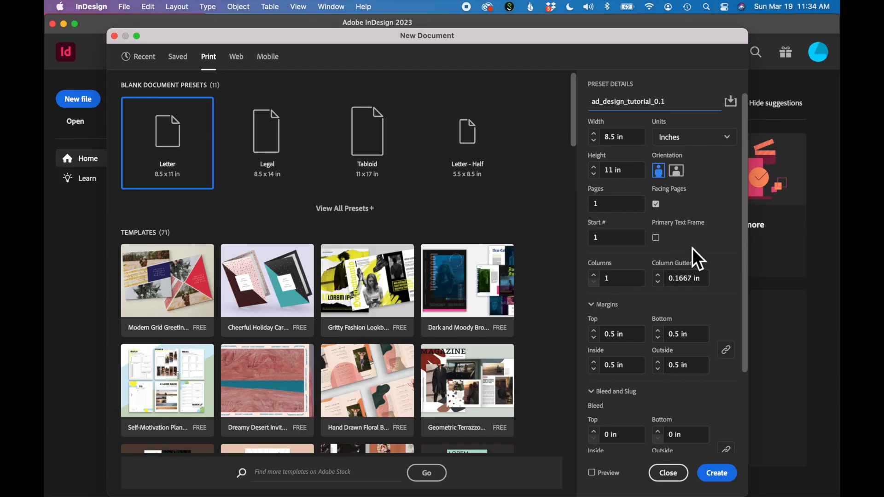
{"action": "left_click", "coordinate": [657, 204]}
{"action": "scroll", "coordinate": [706, 263], "scroll_direction": "down", "scroll_amount": 5}
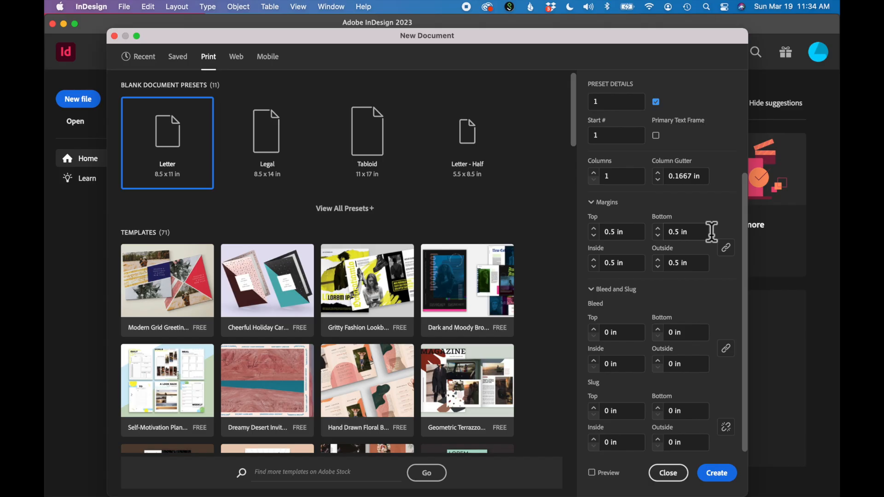
{"action": "left_click", "coordinate": [722, 473]}
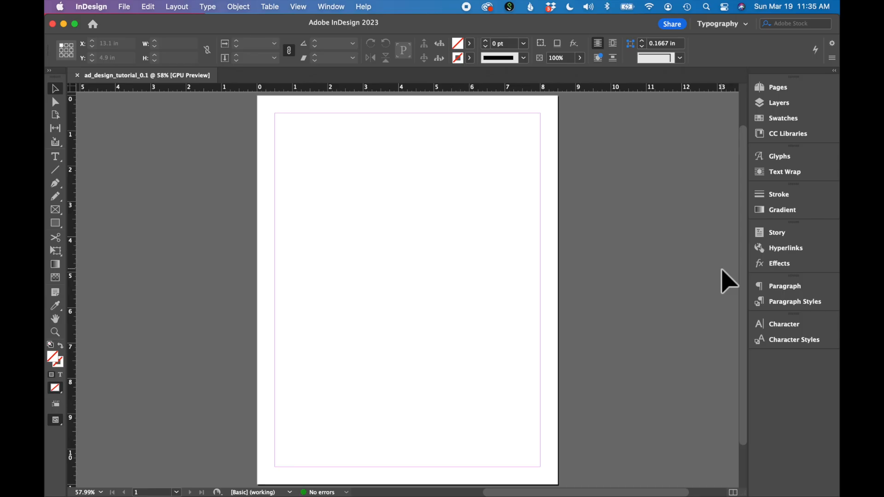
Step: Divide the page into 4 columns with a 0.25 in gutter
{"action": "left_click", "coordinate": [180, 6]}
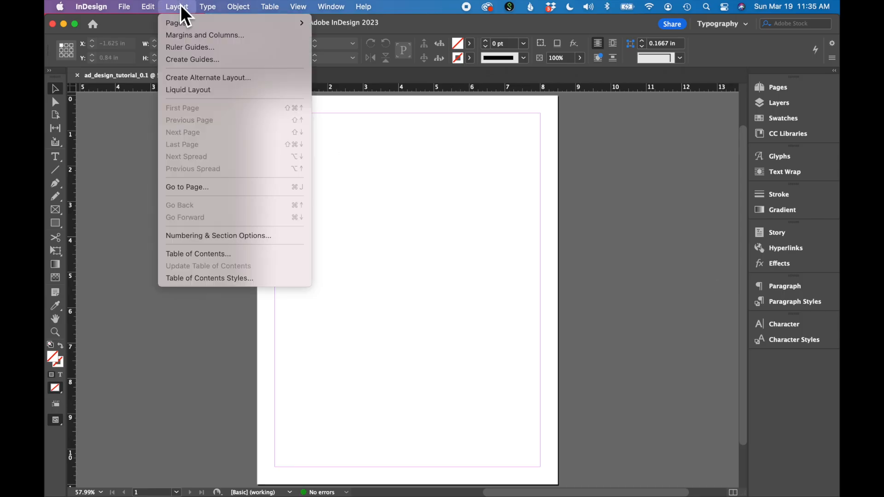
{"action": "left_click", "coordinate": [184, 37]}
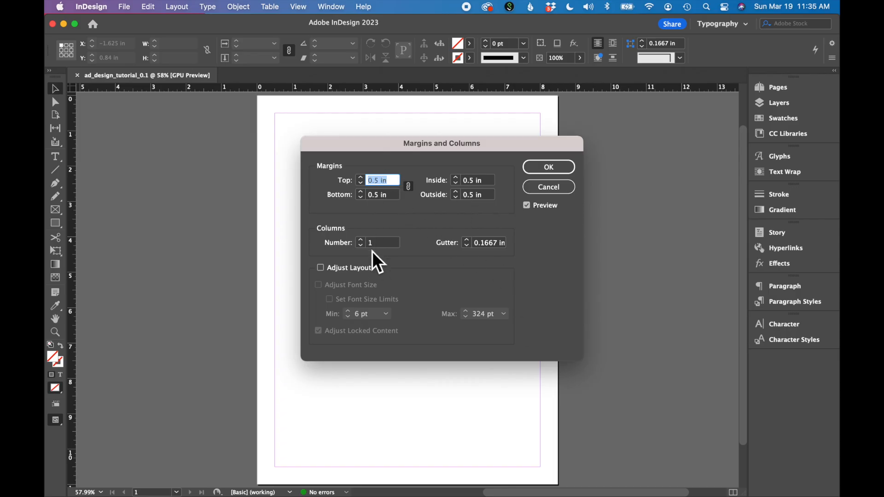
{"action": "left_click", "coordinate": [361, 243]}
{"action": "left_click", "coordinate": [361, 243]}
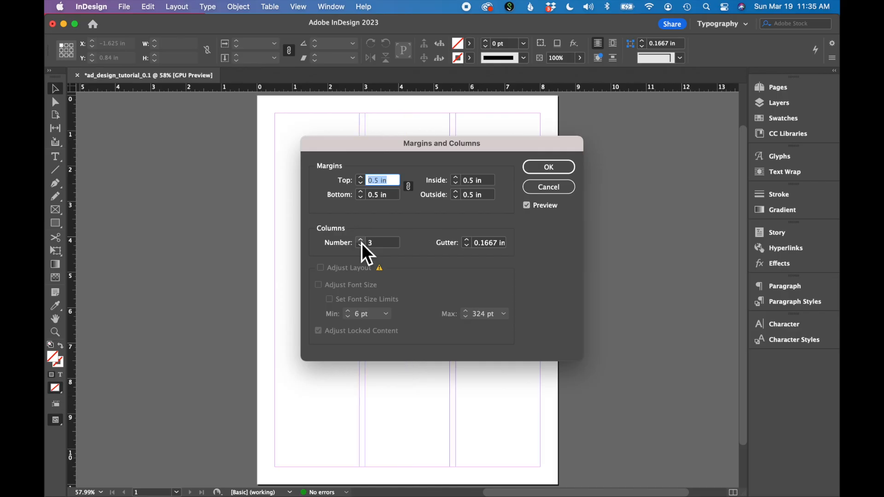
{"action": "left_click", "coordinate": [361, 241]}
{"action": "left_click_drag", "start_coordinate": [397, 148], "coordinate": [621, 147]}
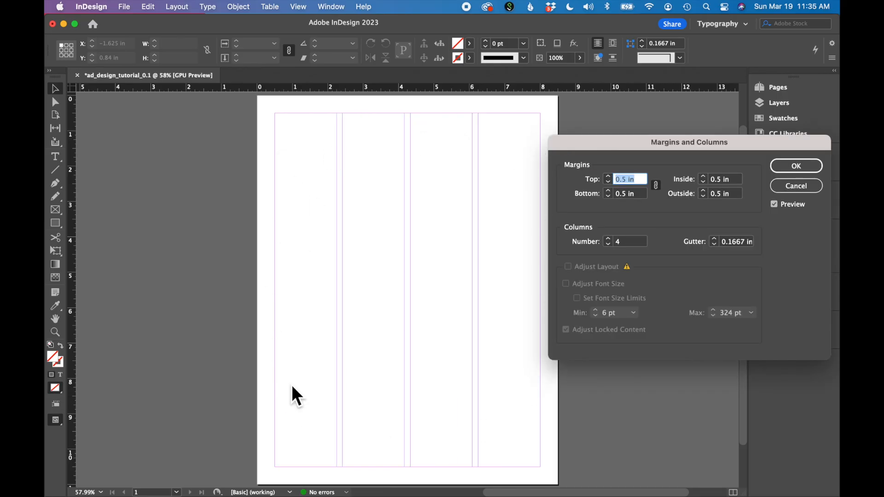
{"action": "left_click", "coordinate": [717, 242]}
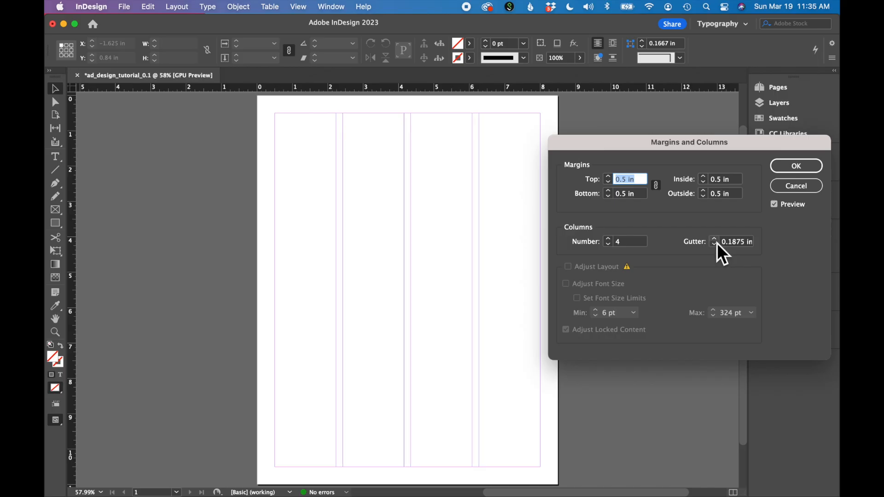
{"action": "left_click", "coordinate": [716, 242]}
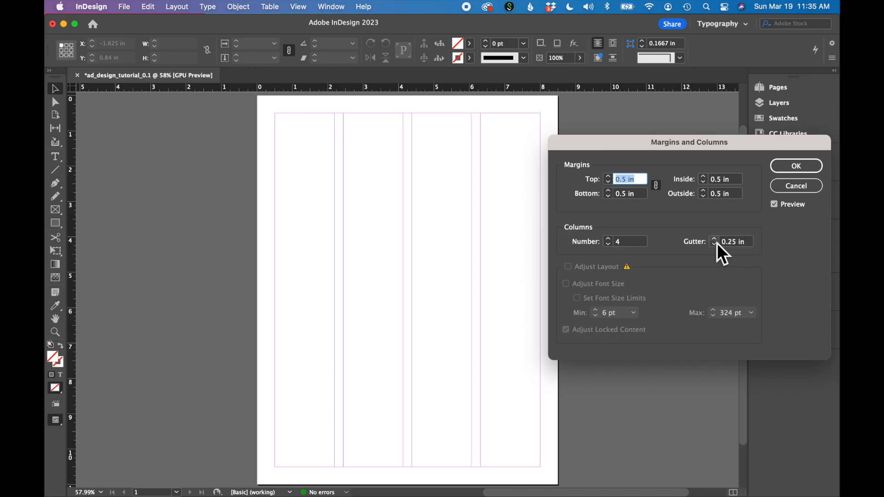
{"action": "left_click", "coordinate": [802, 170]}
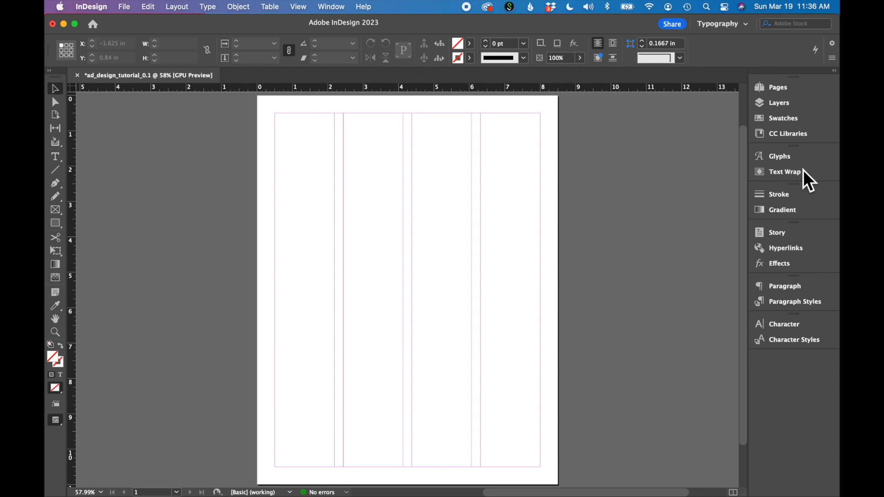
Step: Hide the margin and column guides and show them again
{"action": "key", "text": "super+semicolon"}
{"action": "key", "text": "super+semicolon"}
{"action": "left_click", "coordinate": [299, 6]}
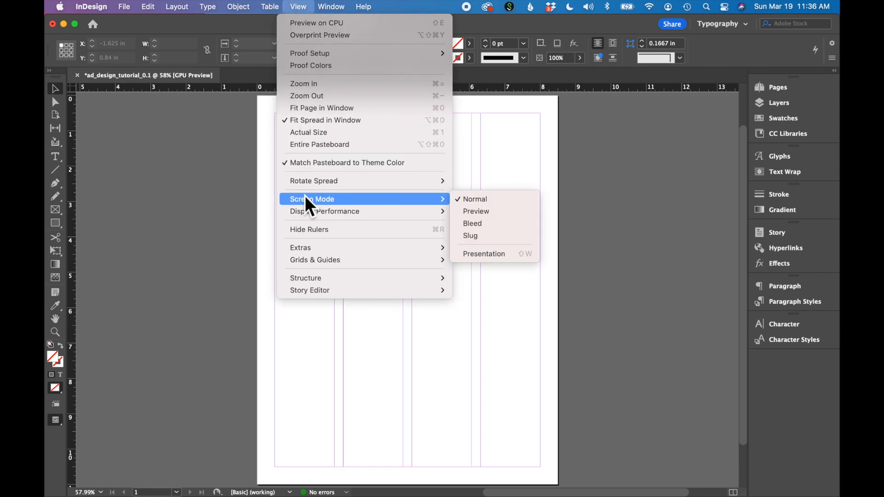
{"action": "mouse_move", "coordinate": [314, 262]}
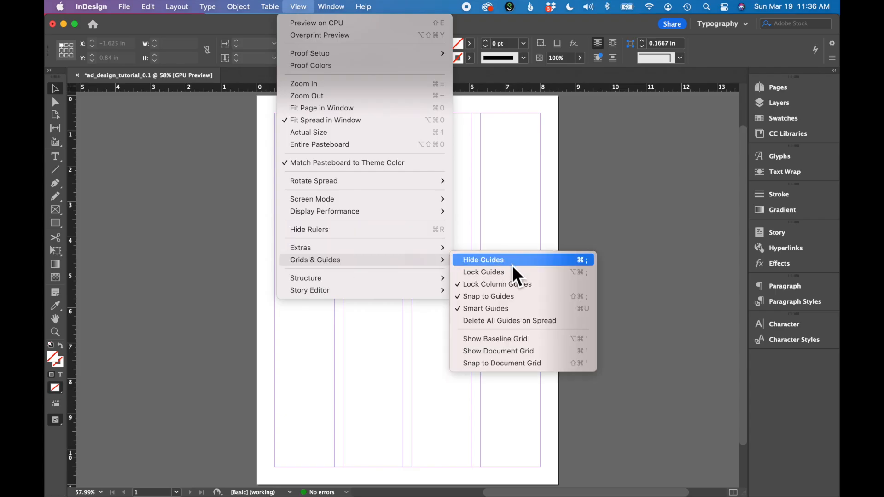
{"action": "left_click", "coordinate": [496, 262]}
{"action": "key", "text": "super+semicolon"}
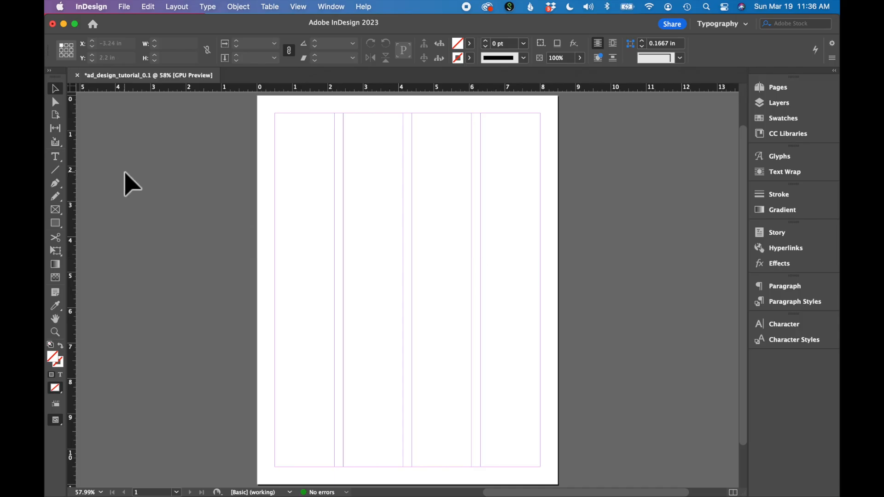
Step: Draw a rectangle 8.5 in wide and about 7.6 in tall from the page's upper-left corner and place surfers.jpg in it
{"action": "left_click", "coordinate": [55, 224]}
{"action": "mouse_move", "coordinate": [259, 98]}
{"action": "left_mouse_down"}
{"action": "mouse_move", "coordinate": [408, 239]}
{"action": "mouse_move", "coordinate": [491, 302]}
{"action": "mouse_move", "coordinate": [537, 373]}
{"action": "mouse_move", "coordinate": [545, 360]}
{"action": "mouse_move", "coordinate": [558, 364]}
{"action": "left_mouse_up"}
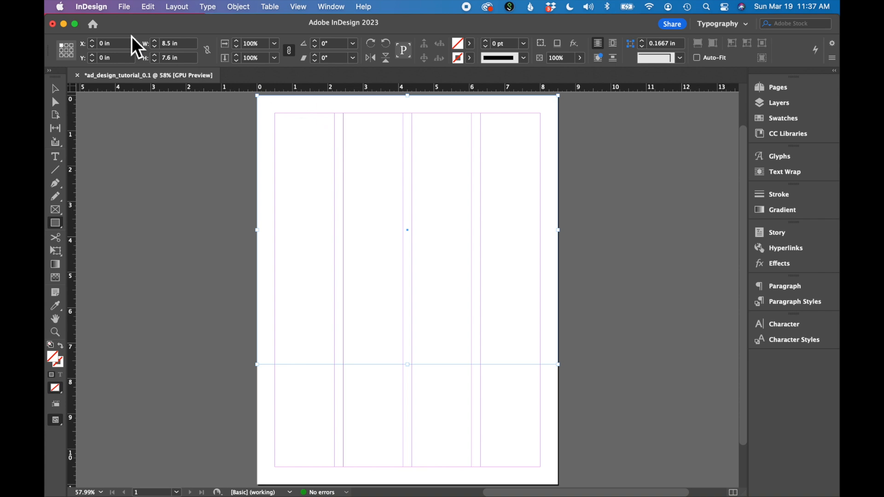
{"action": "left_click", "coordinate": [129, 9]}
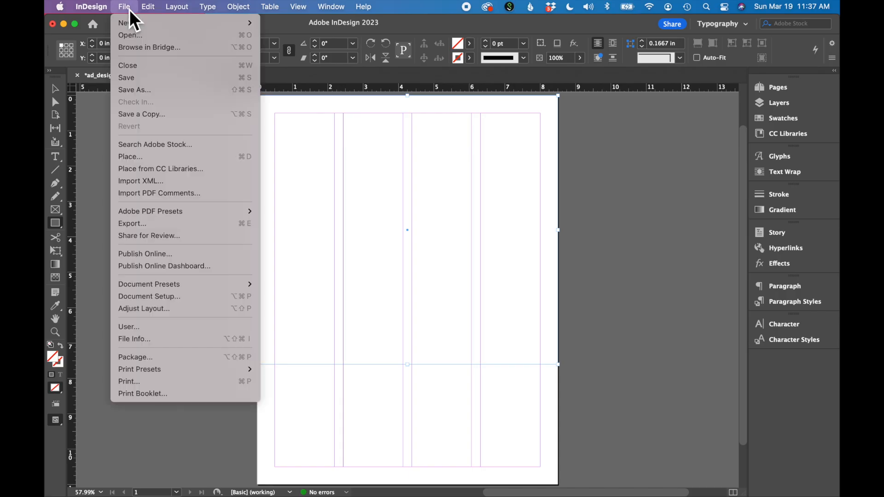
{"action": "left_click", "coordinate": [140, 159]}
{"action": "double_click", "coordinate": [249, 95]}
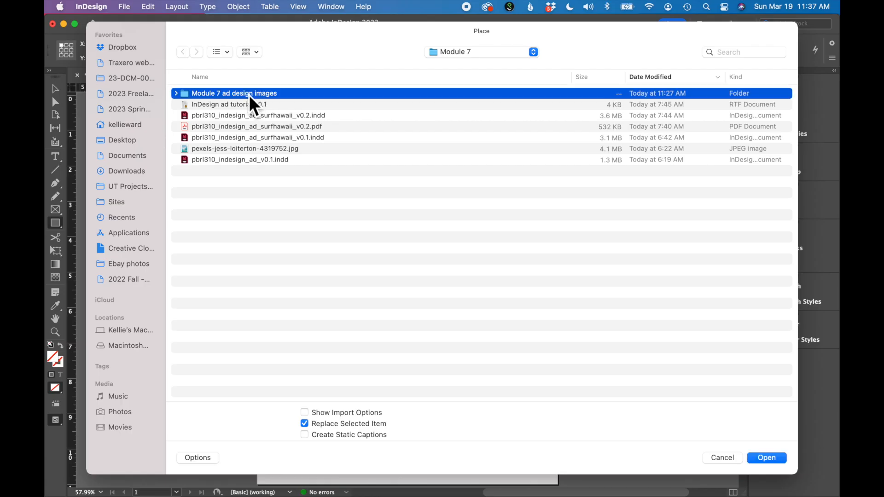
{"action": "left_click", "coordinate": [209, 95]}
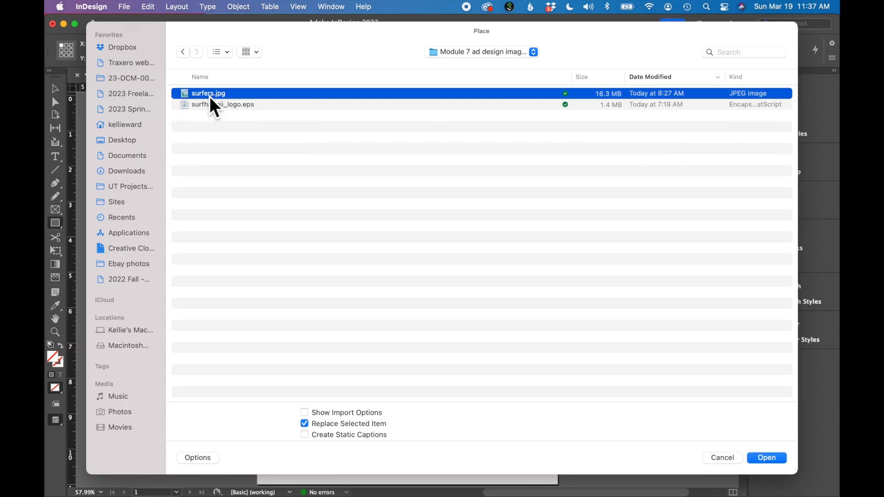
{"action": "left_click", "coordinate": [766, 458]}
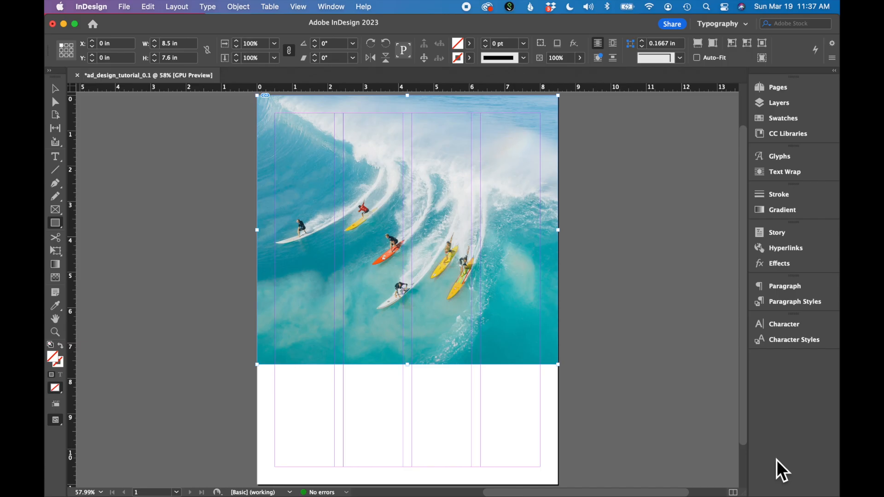
{"action": "left_click", "coordinate": [634, 262]}
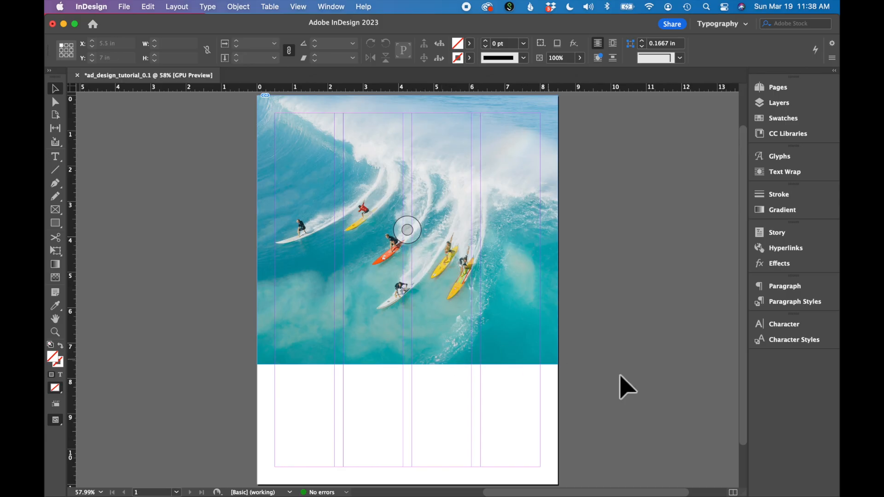
Step: Try shifting the surfers photo inside its frame and undo the move
{"action": "left_click", "coordinate": [409, 231]}
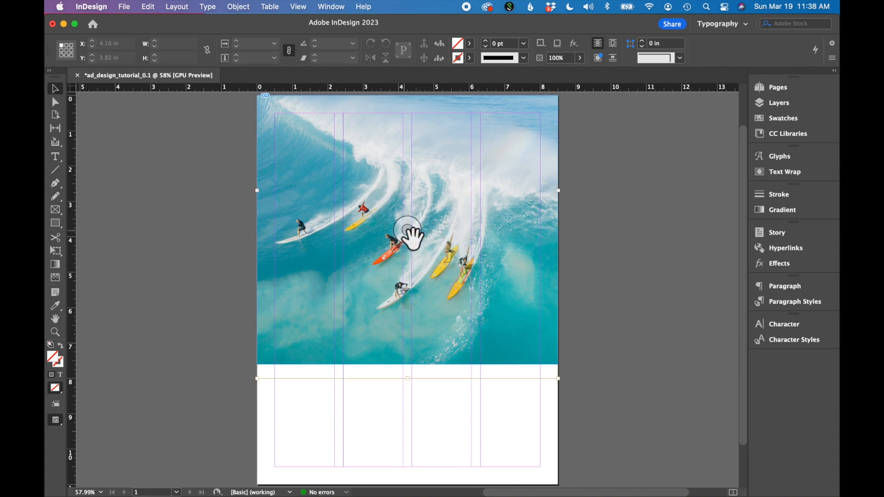
{"action": "left_click_drag", "start_coordinate": [412, 237], "coordinate": [457, 227]}
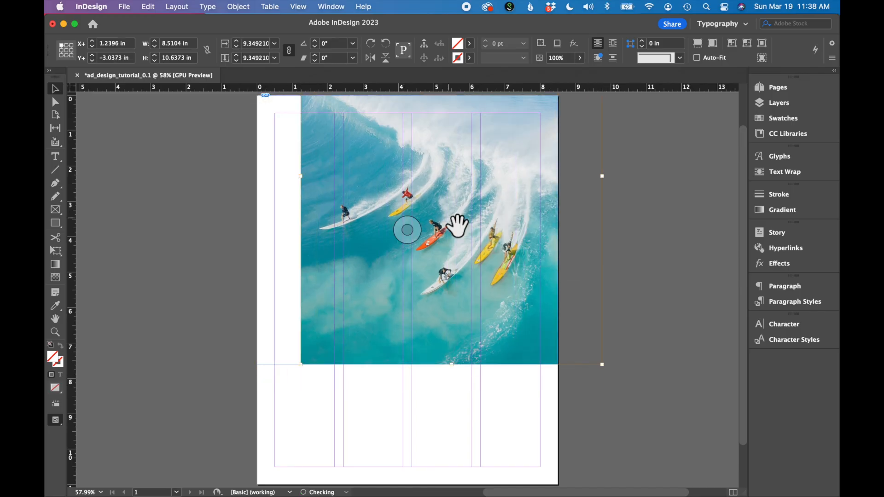
{"action": "key", "text": "super+z"}
{"action": "left_click_drag", "start_coordinate": [414, 237], "coordinate": [412, 220]}
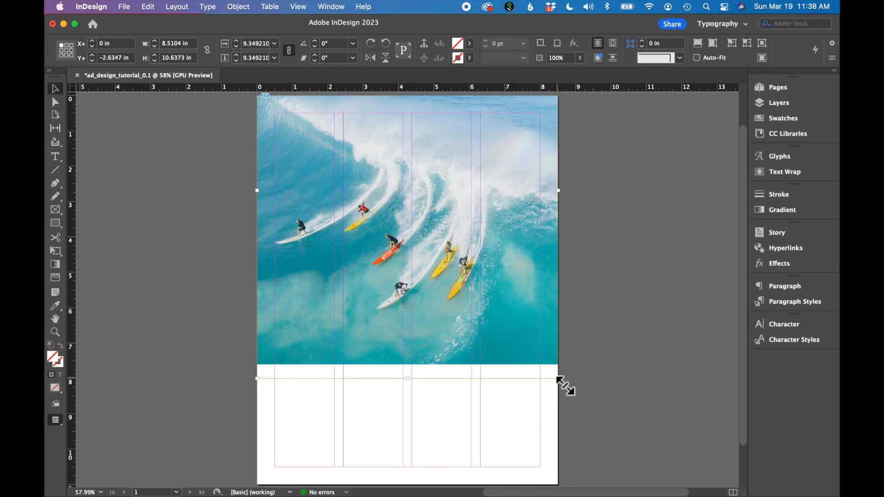
Step: Enlarge the surfers photo within its frame and reposition it so the image still fills the whole frame
{"action": "left_click_drag", "start_coordinate": [558, 378], "coordinate": [616, 449]}
{"action": "left_click_drag", "start_coordinate": [484, 300], "coordinate": [421, 269]}
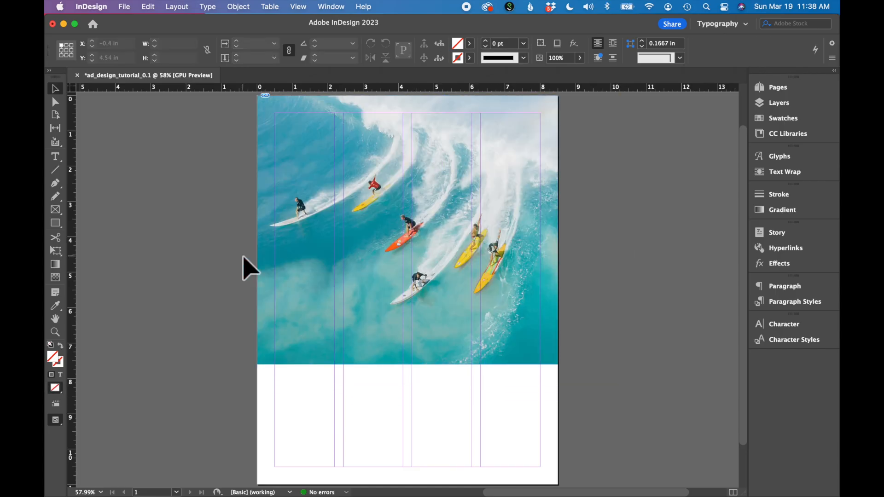
{"action": "left_click", "coordinate": [416, 237]}
{"action": "left_click_drag", "start_coordinate": [416, 237], "coordinate": [441, 202]}
{"action": "left_click", "coordinate": [648, 311]}
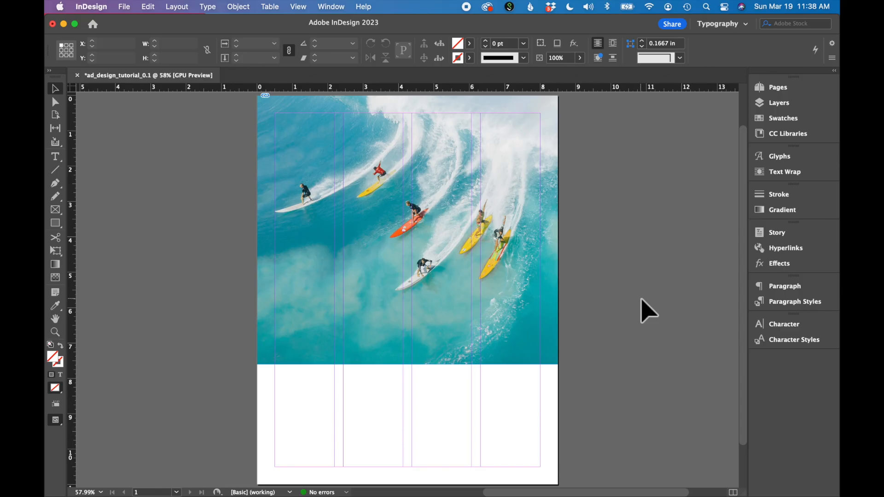
Step: Add a text frame across the lower part of the photo containing the headline "Learn to surf in Maui"
{"action": "left_click", "coordinate": [59, 160]}
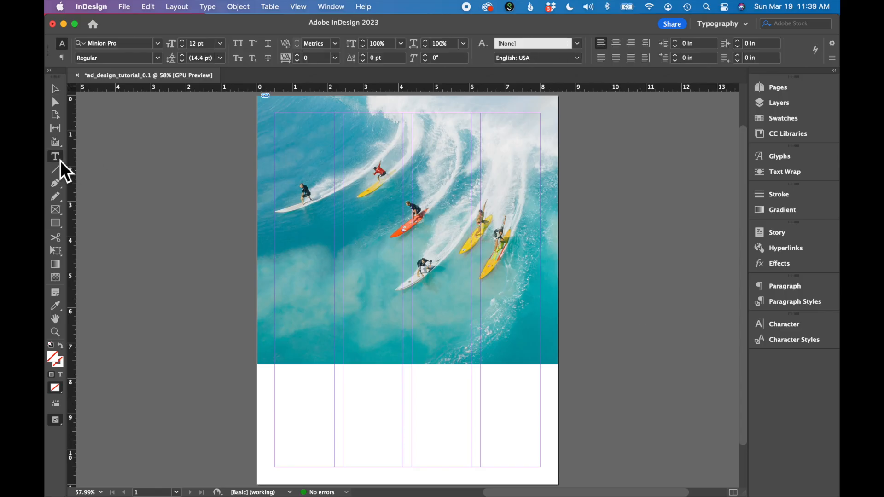
{"action": "left_click_drag", "start_coordinate": [276, 281], "coordinate": [526, 353]}
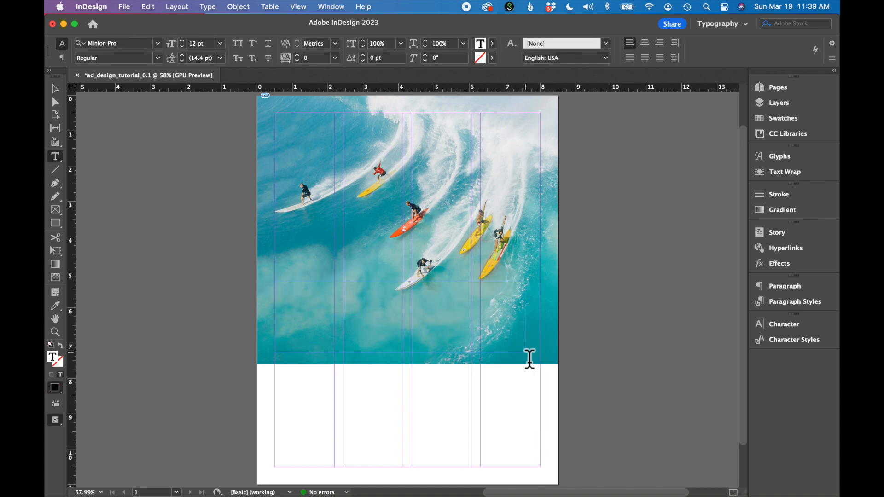
{"action": "type", "text": "Learn to surf in Maui"}
Step: Open the character formatting settings for the headline text
{"action": "left_click", "coordinate": [800, 327]}
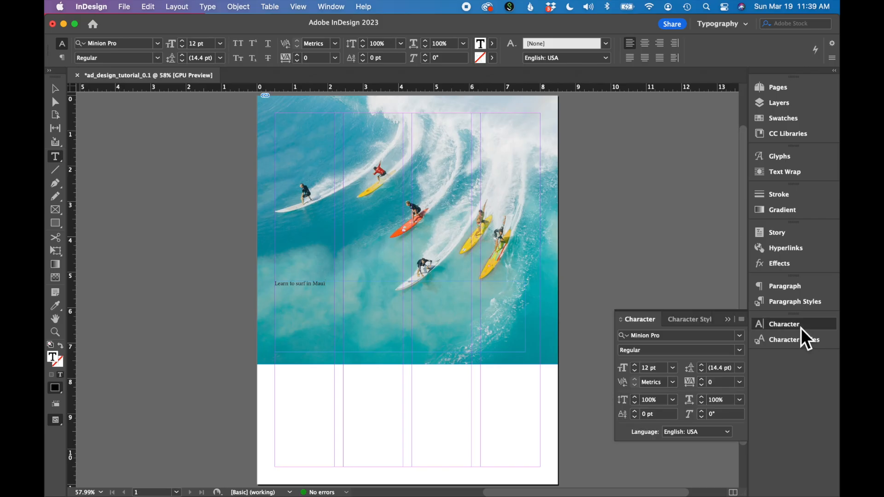
{"action": "left_click", "coordinate": [800, 328]}
{"action": "left_click", "coordinate": [332, 6]}
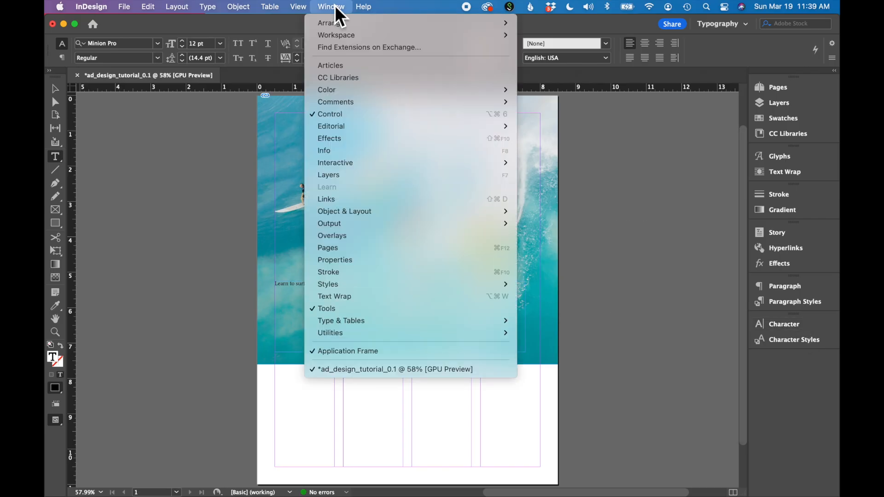
{"action": "mouse_move", "coordinate": [327, 325]}
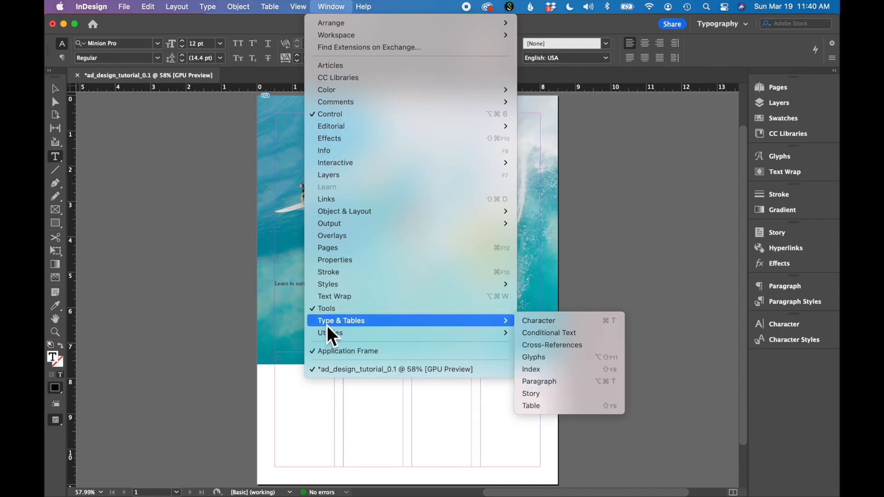
{"action": "left_click", "coordinate": [546, 323]}
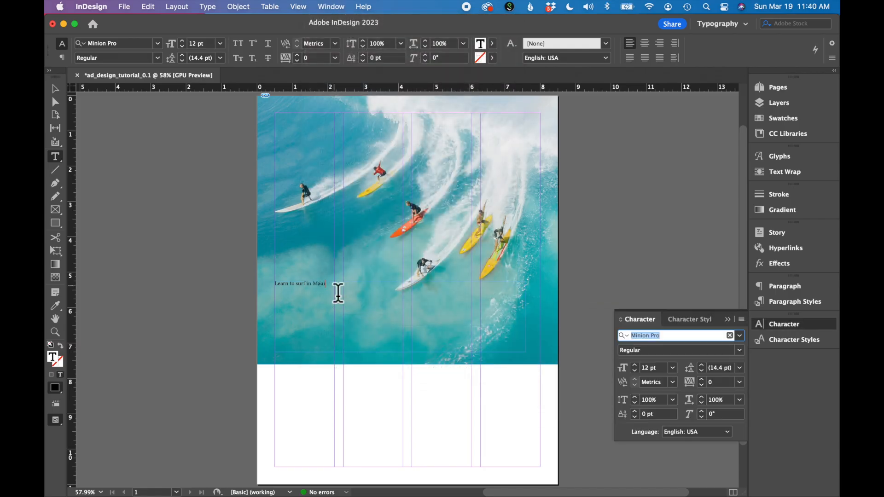
Step: Select the whole headline and change its font to Helvetica Black
{"action": "left_click_drag", "start_coordinate": [338, 294], "coordinate": [269, 293]}
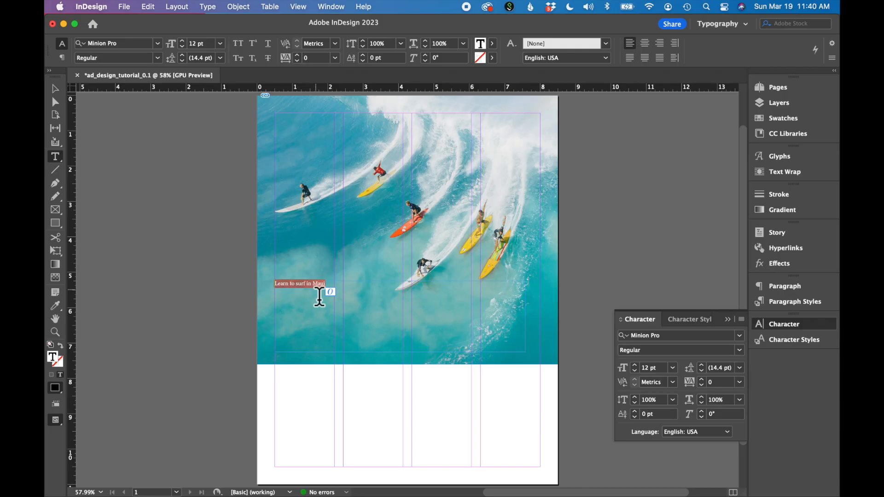
{"action": "left_click", "coordinate": [686, 337]}
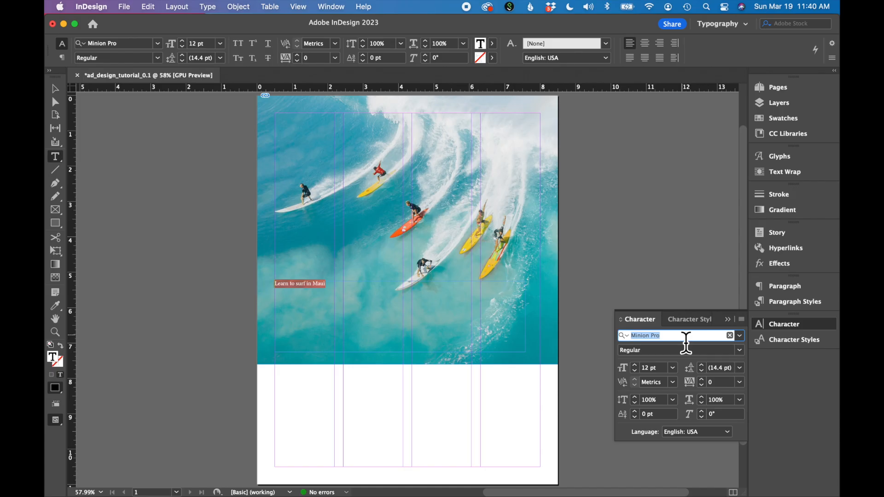
{"action": "type", "text": "Hel"}
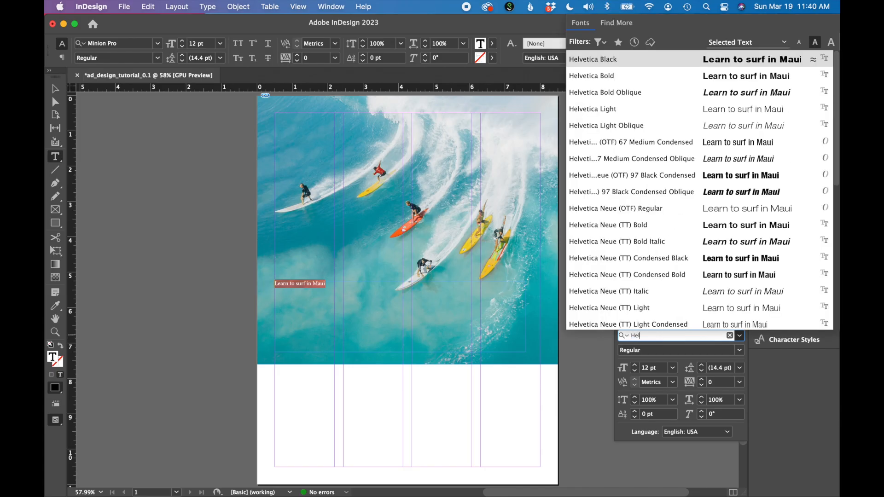
{"action": "type", "text": "ve"}
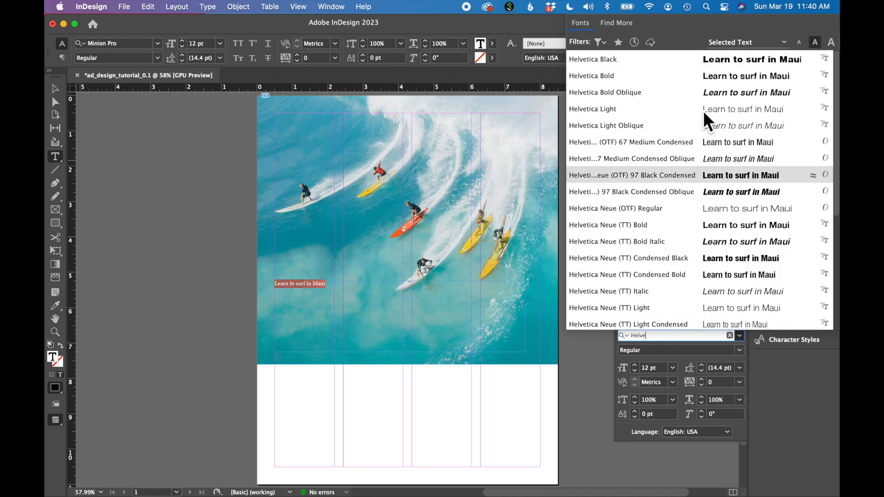
{"action": "left_click", "coordinate": [660, 62]}
Step: Increase the headline's font size to 55 pt
{"action": "left_click", "coordinate": [635, 367]}
{"action": "left_click", "coordinate": [636, 367]}
{"action": "left_click", "coordinate": [636, 368]}
{"action": "left_click", "coordinate": [636, 368]}
{"action": "left_click", "coordinate": [637, 368]}
{"action": "left_click", "coordinate": [636, 368]}
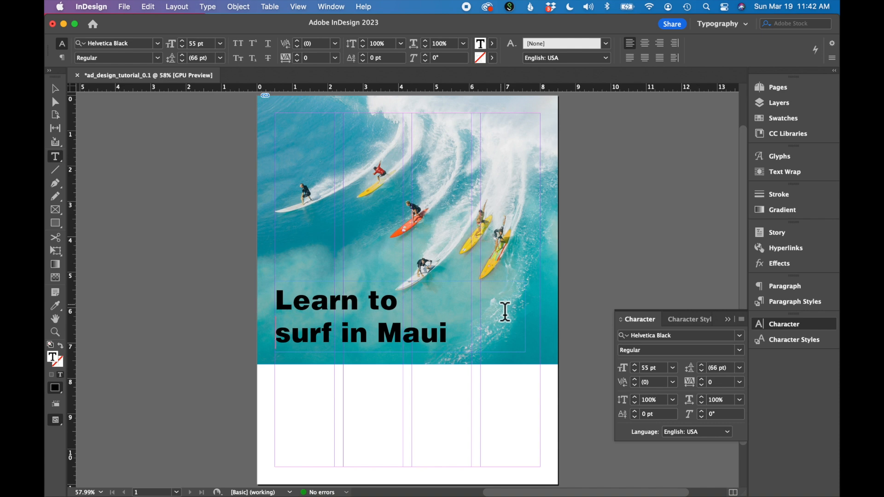
Step: Format the entire two-line headline in all caps
{"action": "left_click_drag", "start_coordinate": [453, 343], "coordinate": [275, 302]}
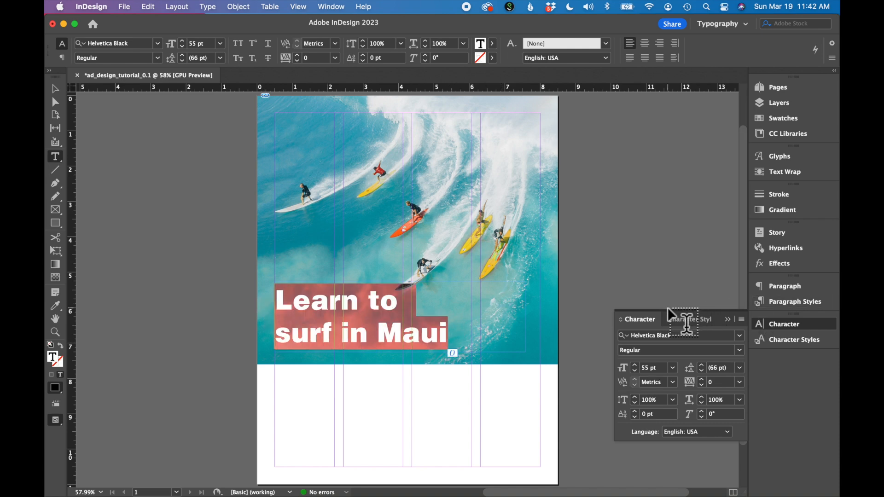
{"action": "left_click", "coordinate": [741, 319]}
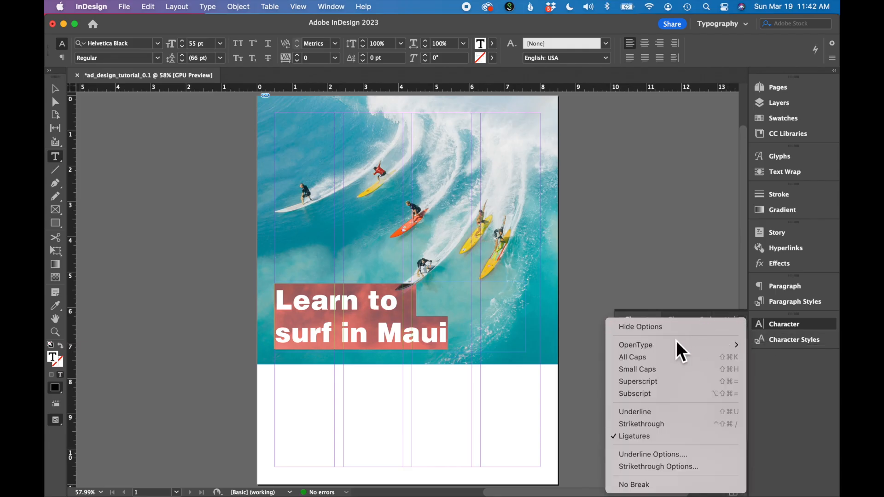
{"action": "left_click", "coordinate": [649, 361]}
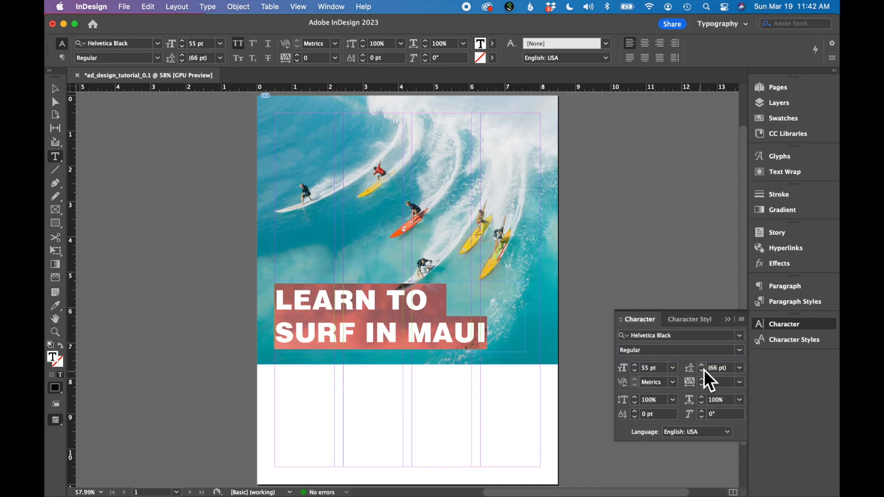
Step: Tighten the headline's leading to 56 pt
{"action": "left_click", "coordinate": [702, 371]}
{"action": "left_click", "coordinate": [702, 370]}
{"action": "left_click", "coordinate": [702, 370]}
{"action": "left_click", "coordinate": [702, 370]}
{"action": "left_click", "coordinate": [702, 371]}
{"action": "left_click", "coordinate": [702, 371]}
{"action": "left_click", "coordinate": [701, 370]}
Step: Nudge the headline's text frame straight down to Y 5.5833 in, so its lower edge meets the photo's bottom edge
{"action": "key", "text": "Escape"}
{"action": "key", "text": "Down"}
{"action": "key", "text": "Down"}
{"action": "key", "text": "Down"}
{"action": "key", "text": "Down"}
{"action": "key", "text": "Down"}
{"action": "key", "text": "Down"}
{"action": "key", "text": "Down"}
{"action": "key", "text": "Down"}
{"action": "key", "text": "Down"}
{"action": "key", "text": "Down"}
{"action": "key", "text": "Down"}
{"action": "key", "text": "Down"}
{"action": "key", "text": "Down"}
{"action": "key", "text": "Down"}
{"action": "key", "text": "Down"}
{"action": "key", "text": "Down"}
{"action": "key", "text": "Down"}
{"action": "key", "text": "Down"}
{"action": "key", "text": "Down"}
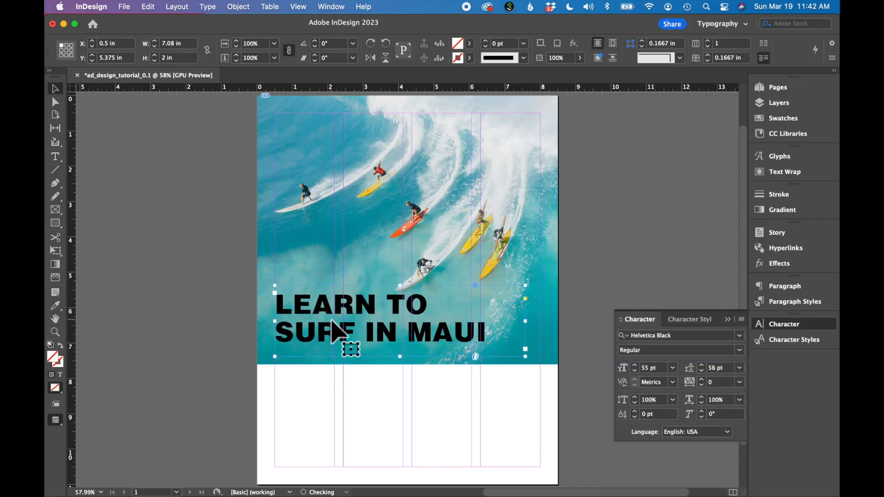
{"action": "key", "text": "Down"}
{"action": "key", "text": "Down"}
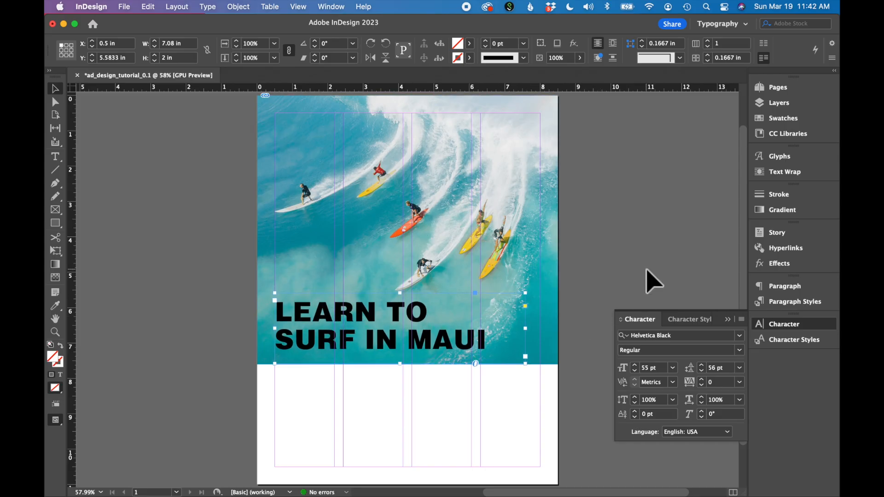
Step: Color all of the headline text with the [Paper] swatch and deselect it
{"action": "double_click", "coordinate": [457, 349]}
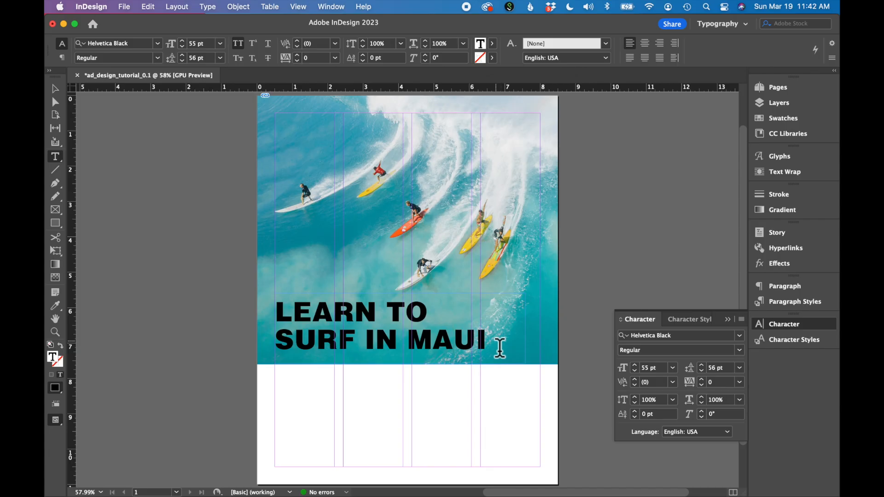
{"action": "left_click_drag", "start_coordinate": [500, 348], "coordinate": [287, 304]}
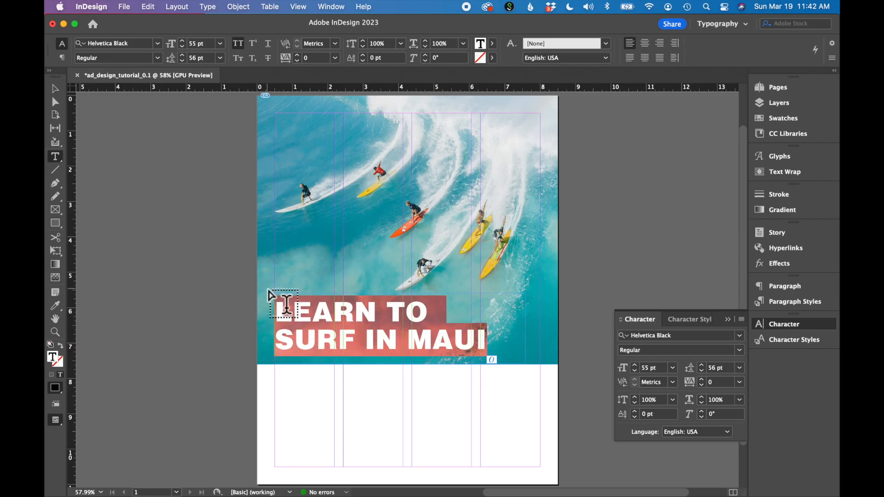
{"action": "left_click", "coordinate": [774, 120]}
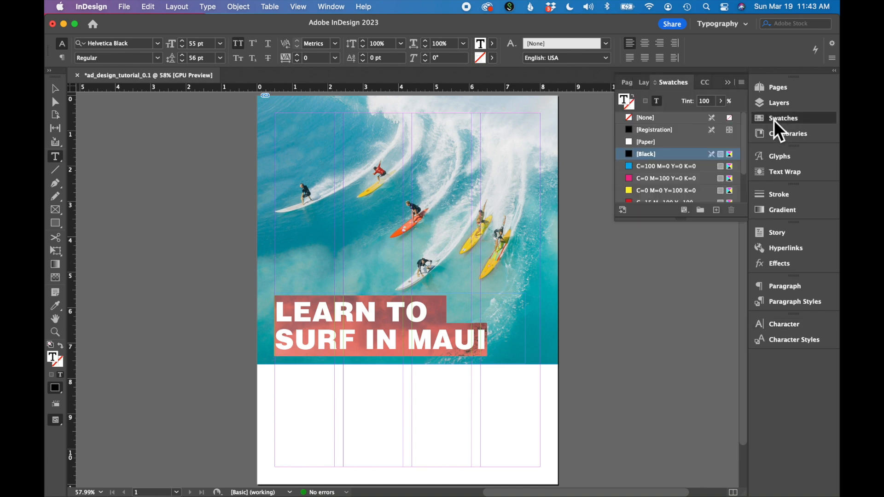
{"action": "left_click", "coordinate": [343, 5]}
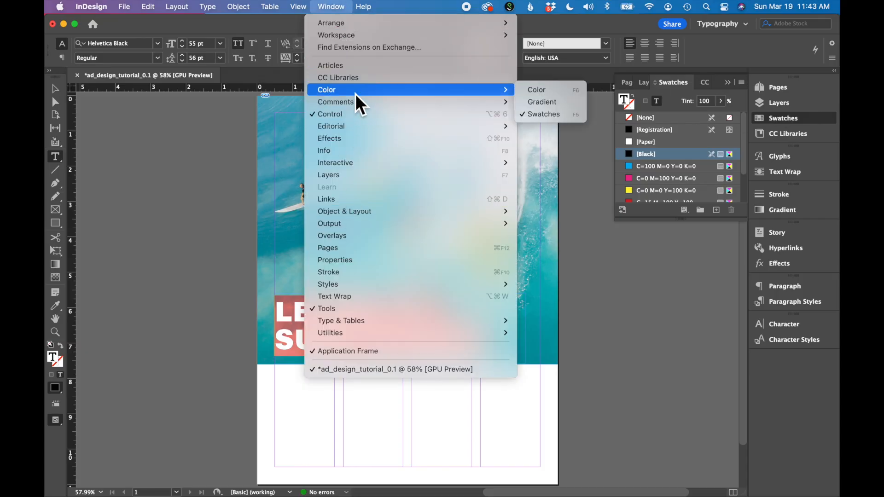
{"action": "left_click", "coordinate": [674, 152]}
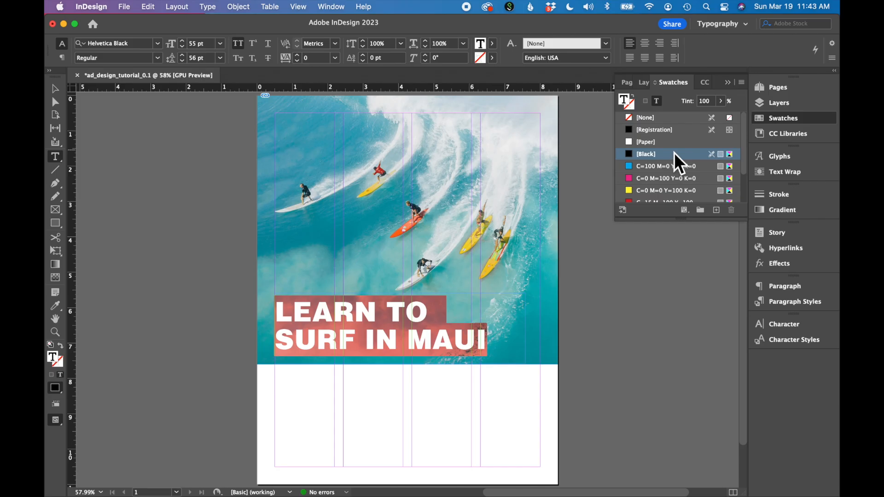
{"action": "left_click", "coordinate": [638, 145]}
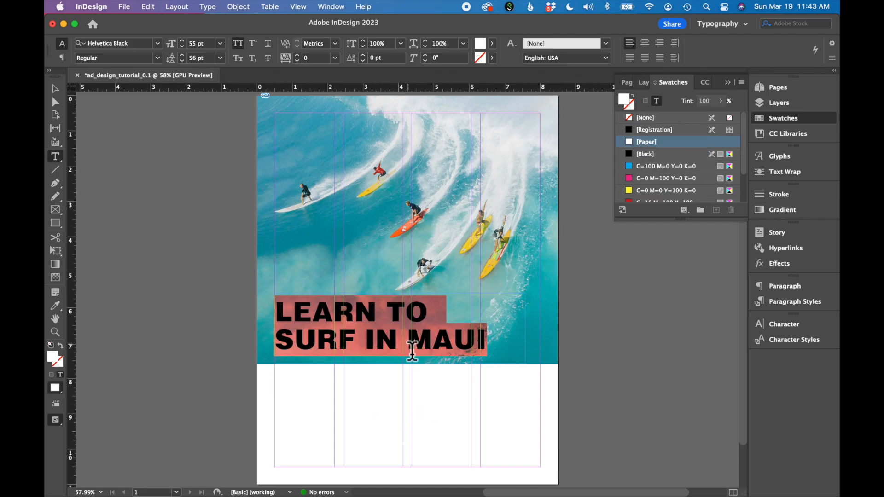
{"action": "key", "text": "Escape"}
{"action": "left_click", "coordinate": [619, 371]}
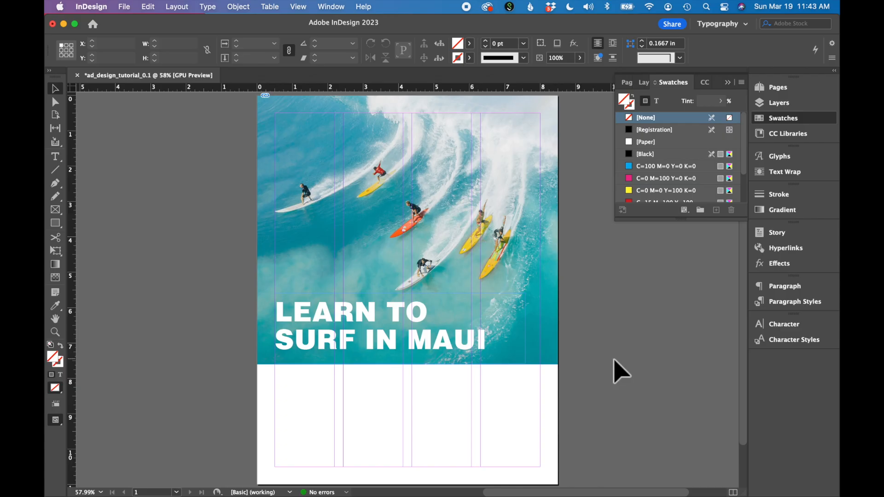
Step: Add a text frame about 5.56 by 2.44 in across the first three columns below the photo and fill it with placeholder text
{"action": "left_click", "coordinate": [58, 162]}
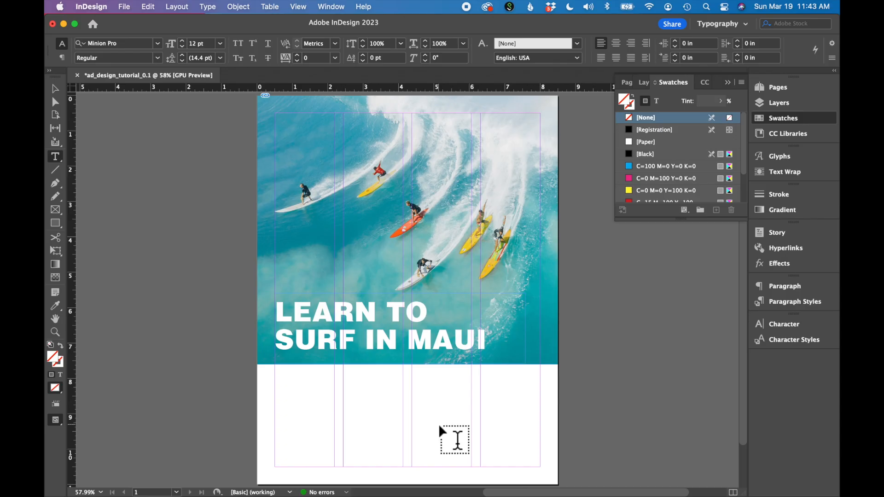
{"action": "left_click_drag", "start_coordinate": [276, 381], "coordinate": [471, 467]}
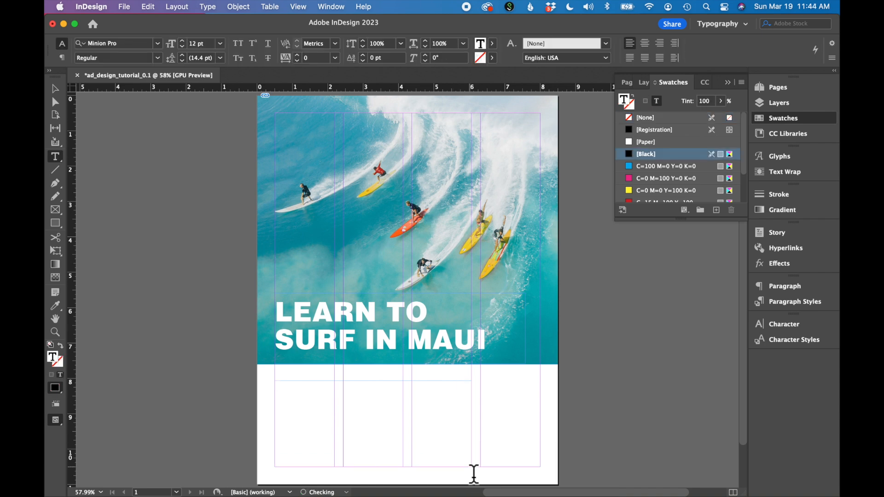
{"action": "right_click", "coordinate": [294, 397]}
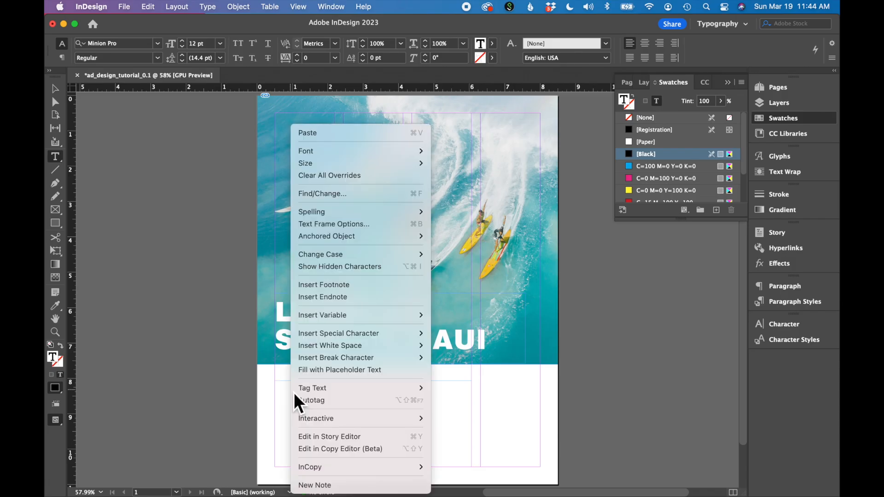
{"action": "left_click", "coordinate": [308, 373]}
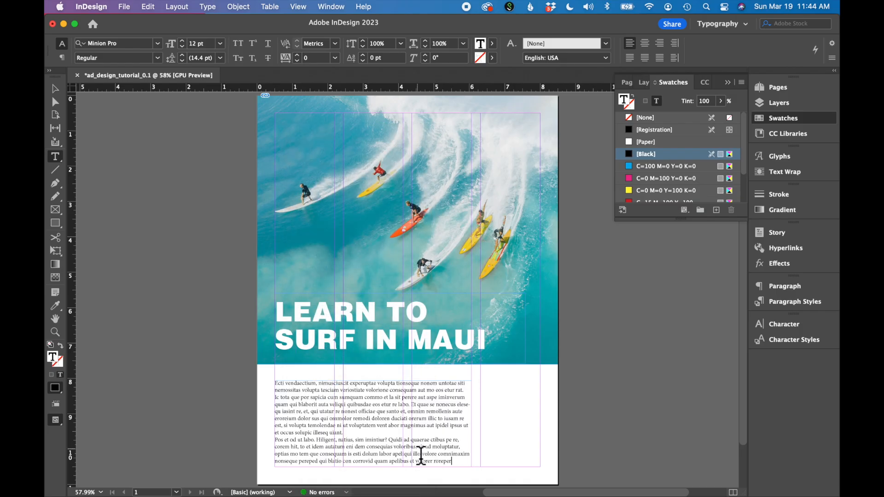
Step: Select all the placeholder body text and set its font to Helvetica
{"action": "left_click_drag", "start_coordinate": [462, 463], "coordinate": [256, 390]}
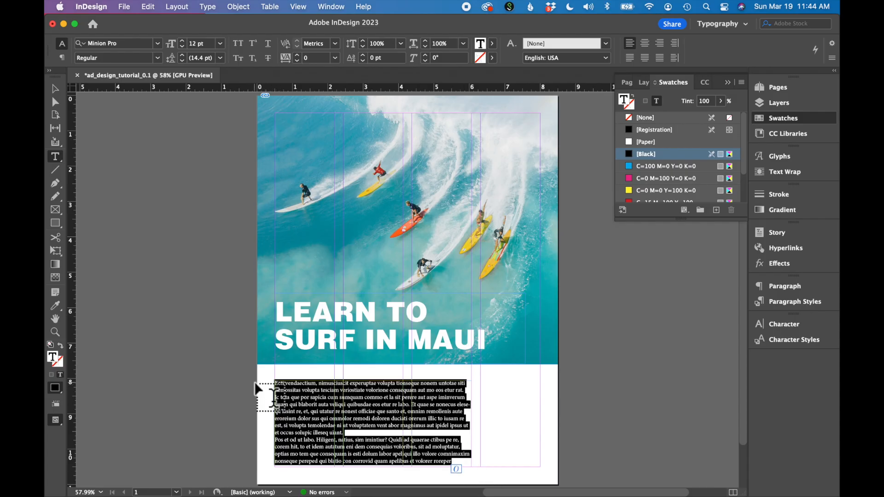
{"action": "left_click", "coordinate": [784, 326]}
{"action": "left_click", "coordinate": [701, 339]}
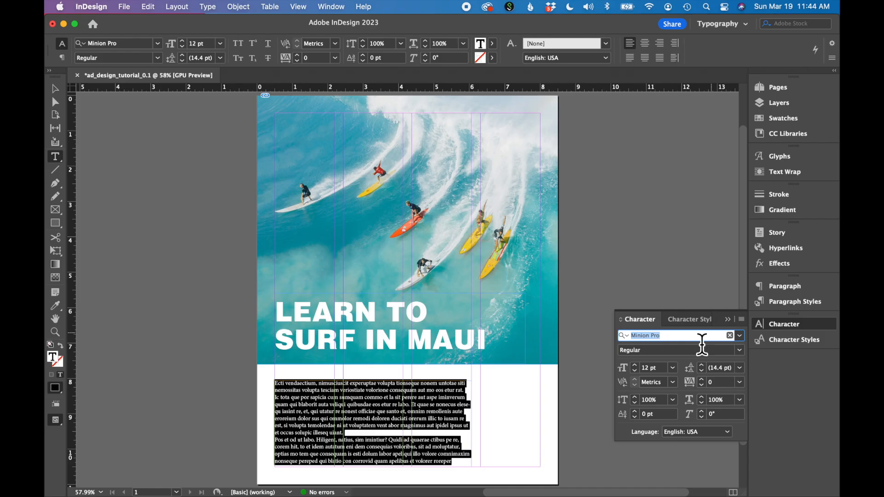
{"action": "type", "text": "Helvetica"}
{"action": "key", "text": "Return"}
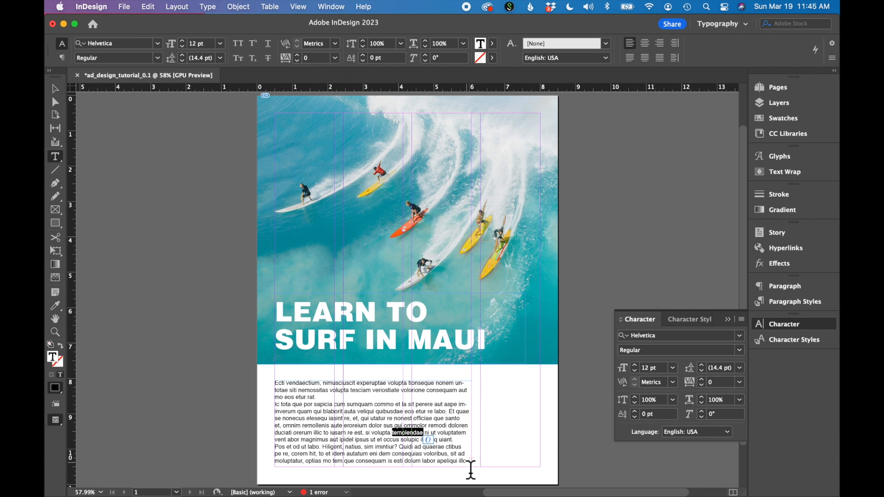
Step: Trim the body text after "remodi doloren vo", end it with a period, and merge the remaining lines into one paragraph
{"action": "left_click_drag", "start_coordinate": [467, 462], "coordinate": [261, 428]}
{"action": "key", "text": "BackSpace"}
{"action": "left_click_drag", "start_coordinate": [321, 441], "coordinate": [262, 438]}
{"action": "key", "text": "BackSpace"}
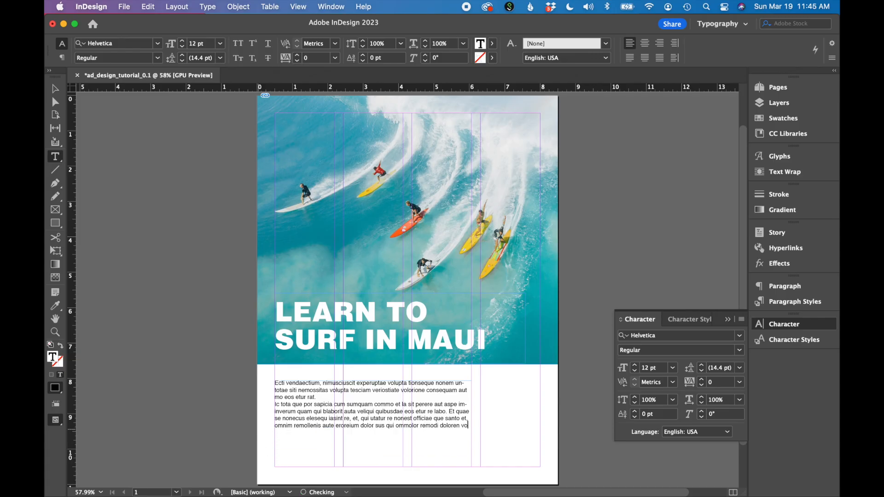
{"action": "type", "text": "."}
{"action": "left_click", "coordinate": [275, 404]}
{"action": "key", "text": "BackSpace"}
Step: Shorten the body text frame to 1.6 in high and duplicate it directly below, at Y 9.94 in
{"action": "key", "text": "Escape"}
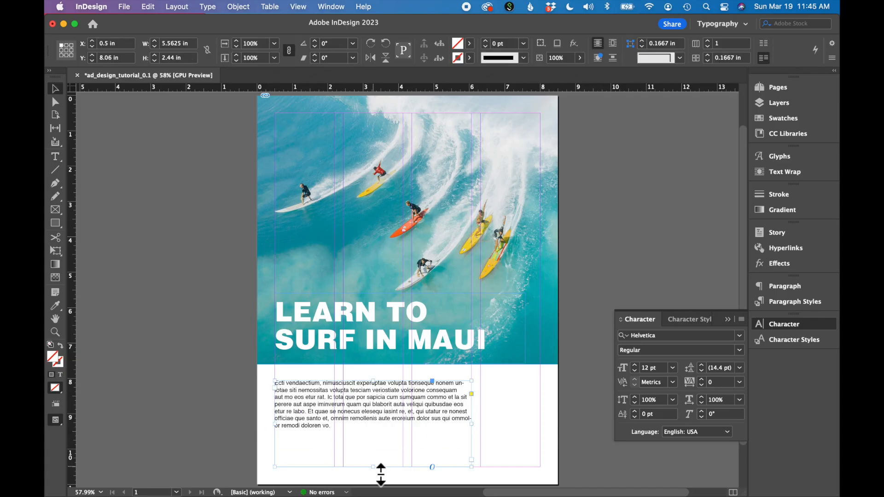
{"action": "left_click_drag", "start_coordinate": [373, 467], "coordinate": [370, 438]}
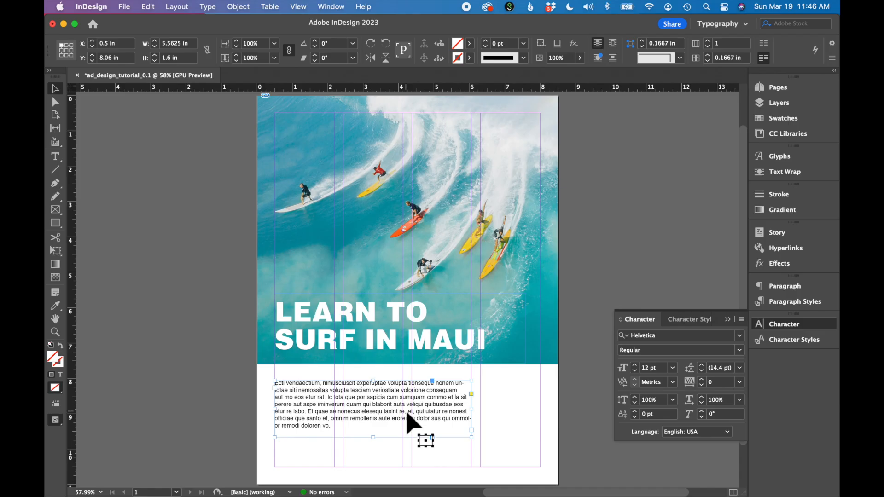
{"action": "left_click_drag", "start_coordinate": [407, 421], "coordinate": [404, 463]}
{"action": "scroll", "coordinate": [402, 463], "scroll_direction": "down", "scroll_amount": 3}
Step: Replace the duplicated frame's text with "Visit SurfHawaii.com to sign up for lessons."
{"action": "key", "text": "t"}
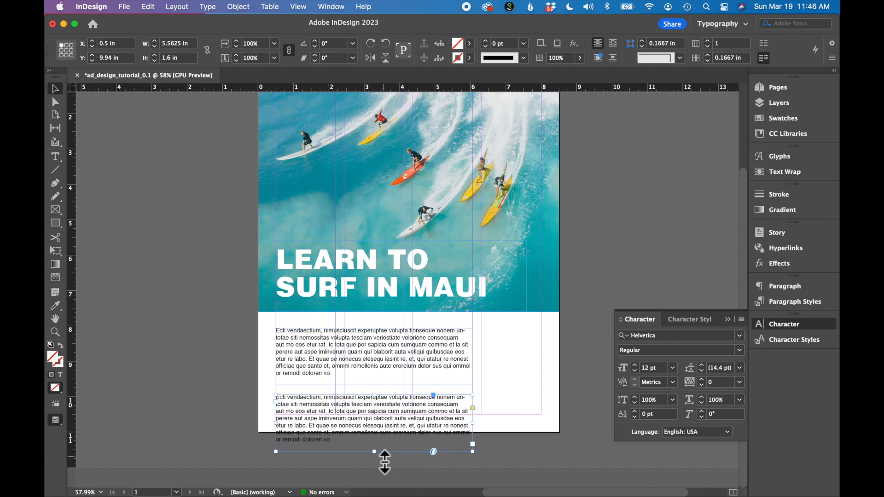
{"action": "left_click_drag", "start_coordinate": [470, 440], "coordinate": [261, 407]}
{"action": "left_click_drag", "start_coordinate": [369, 446], "coordinate": [245, 395]}
{"action": "type", "text": "Visit"}
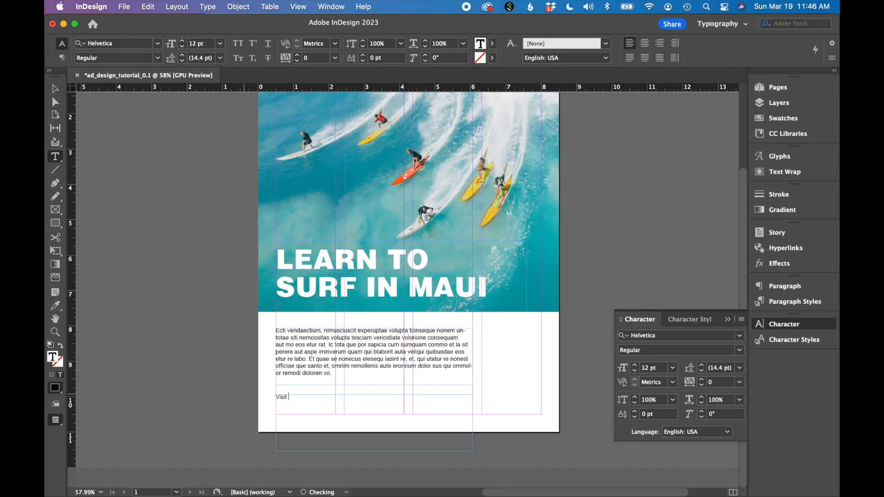
{"action": "type", "text": " SurfHawaii.com to sign up for lessons."}
Step: Set the call-to-action line to 18 pt, make "SurfHawaii.com" bold, and deselect the text
{"action": "triple_click", "coordinate": [345, 399]}
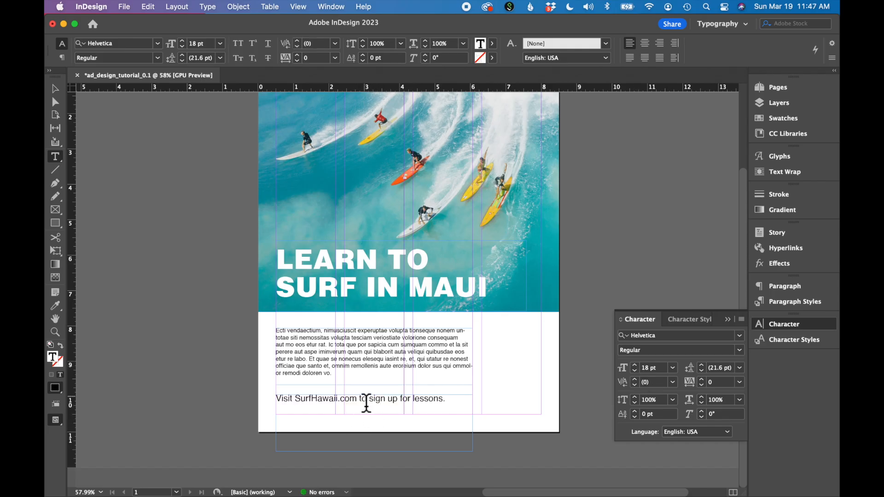
{"action": "left_click_drag", "start_coordinate": [359, 407], "coordinate": [300, 407]}
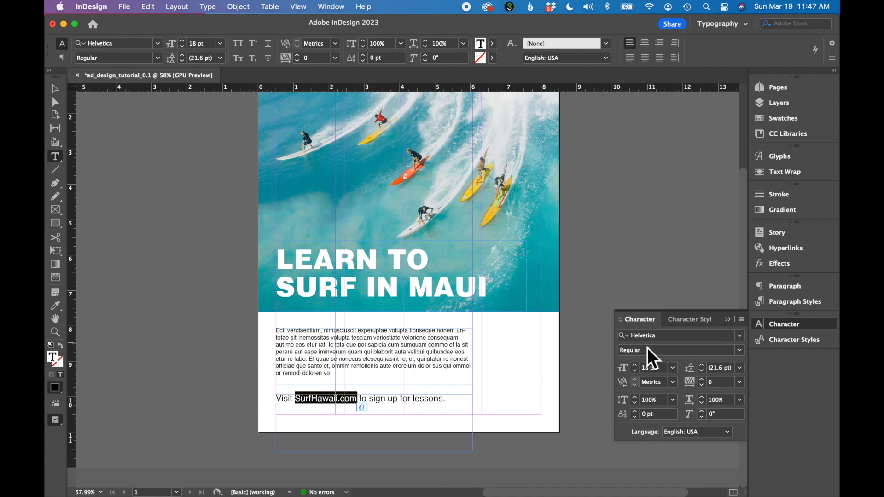
{"action": "left_click", "coordinate": [741, 352]}
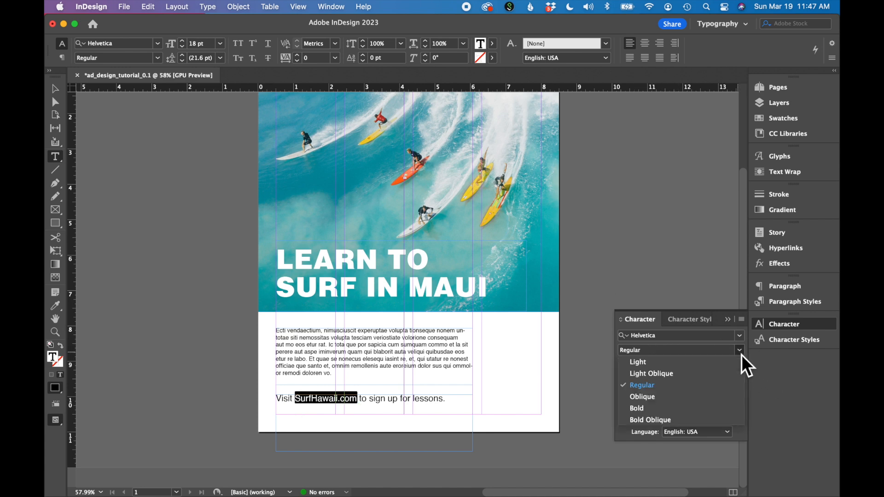
{"action": "left_click", "coordinate": [660, 410]}
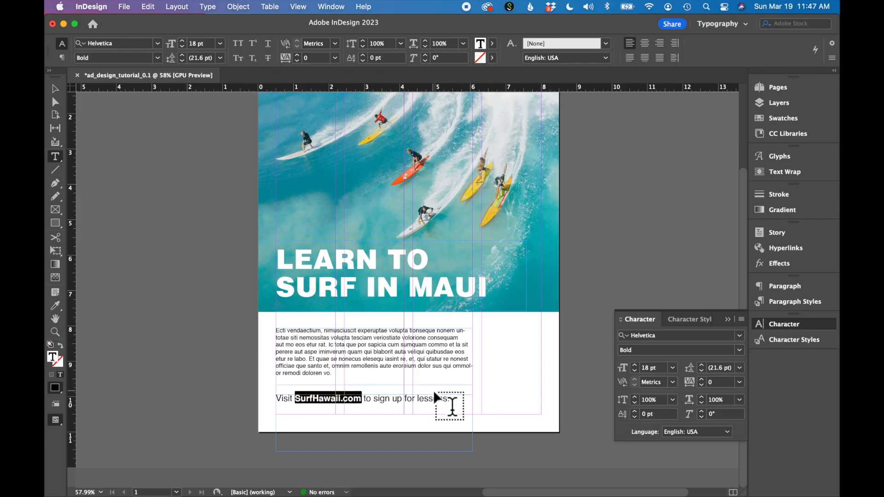
{"action": "left_click", "coordinate": [55, 89]}
{"action": "left_click", "coordinate": [208, 331]}
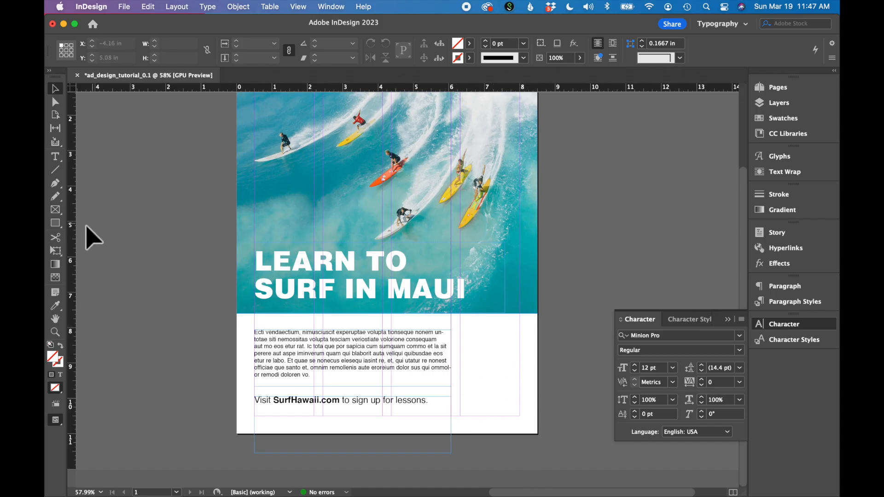
Step: Draw a rectangle about 1.69 by 1.6 in in the fourth column, level with the body text frame
{"action": "left_click", "coordinate": [56, 225]}
{"action": "left_click_drag", "start_coordinate": [463, 332], "coordinate": [487, 359]}
{"action": "left_click_drag", "start_coordinate": [500, 373], "coordinate": [519, 387]}
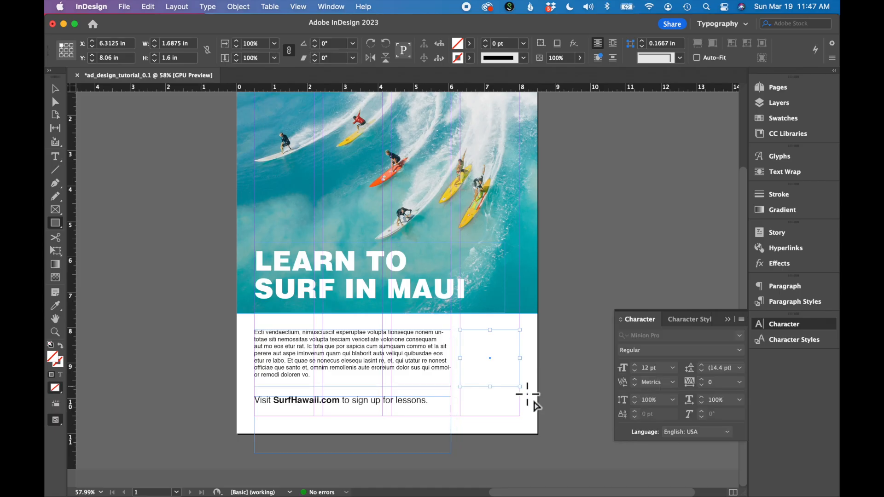
Step: Place the image surfhawaii_logo.eps into the selected rectangle in the fourth column
{"action": "left_click", "coordinate": [124, 6]}
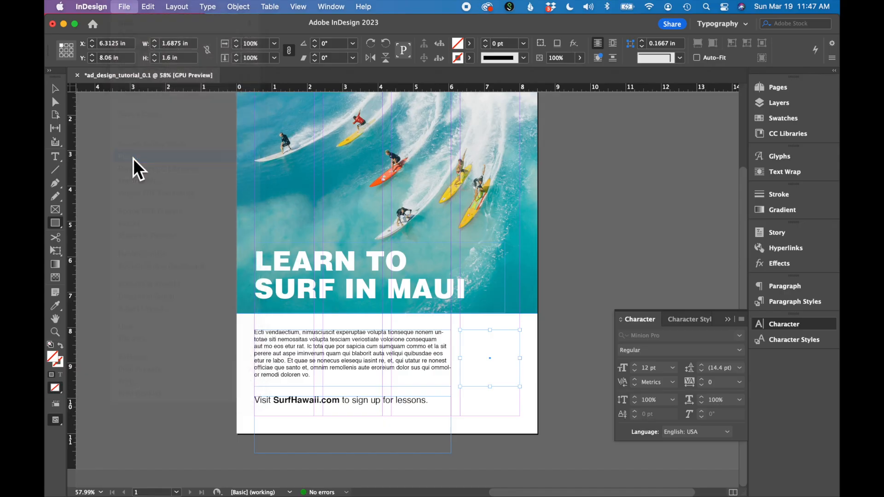
{"action": "left_click", "coordinate": [133, 158]}
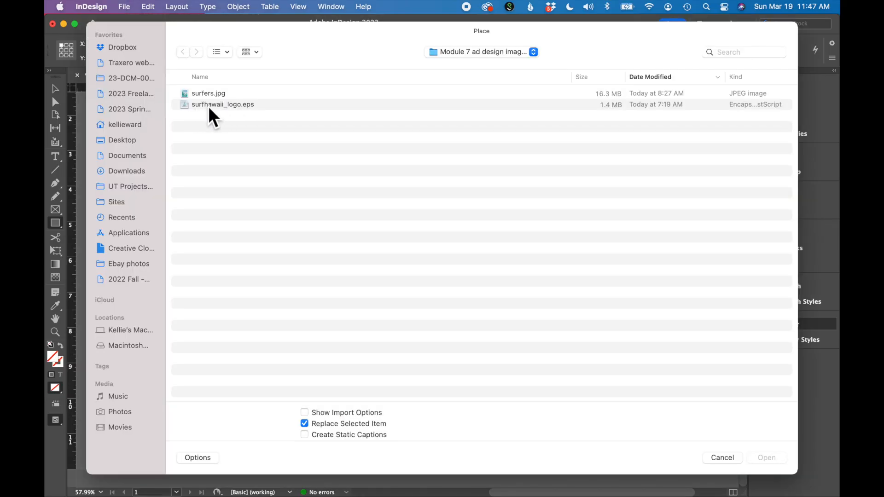
{"action": "left_click", "coordinate": [201, 107]}
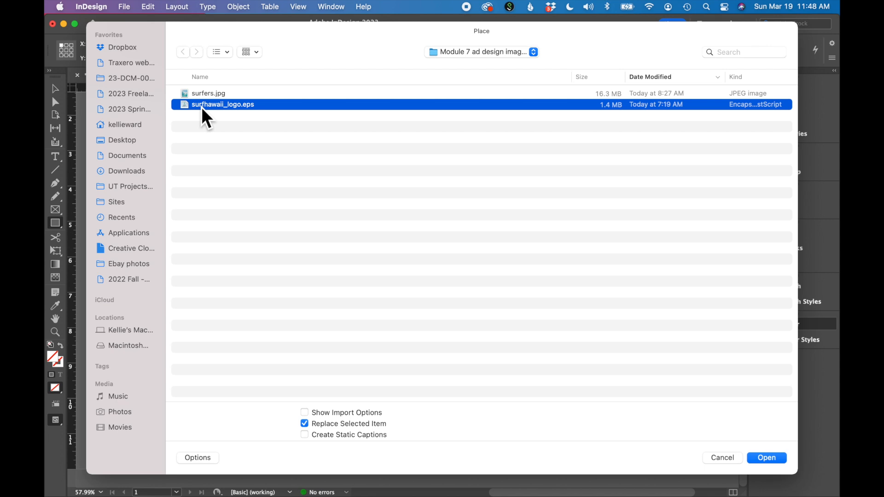
{"action": "double_click", "coordinate": [200, 107]}
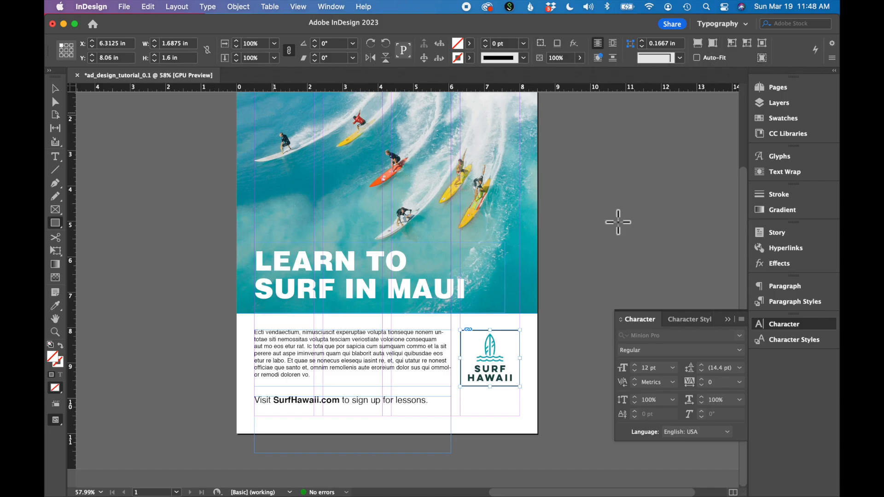
Step: Fit the placed logo proportionally to its fourth-column frame and deselect it
{"action": "left_click", "coordinate": [333, 8]}
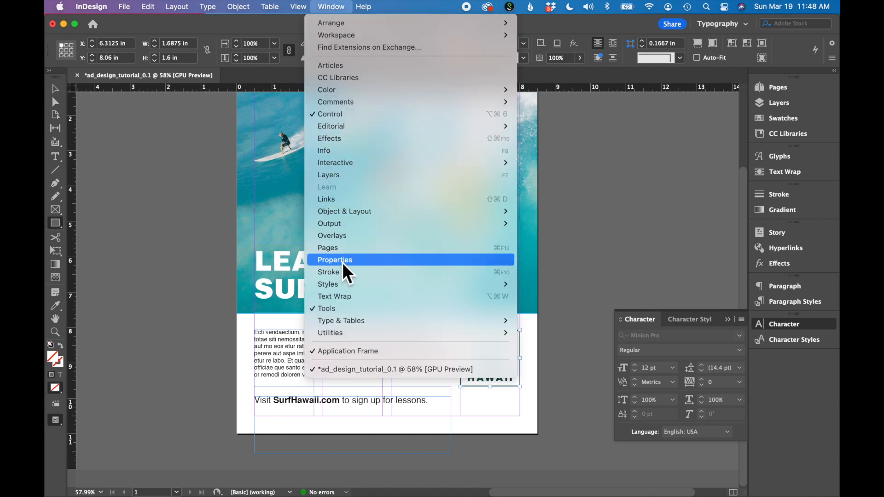
{"action": "left_click", "coordinate": [637, 112]}
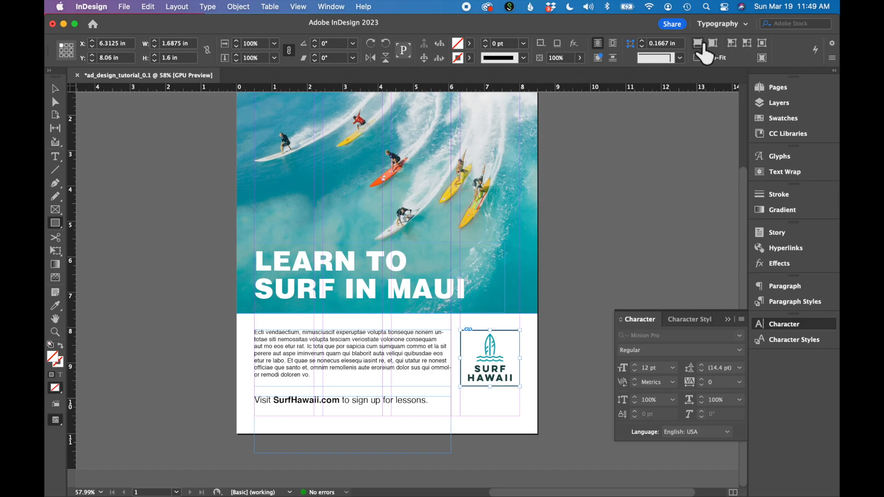
{"action": "left_click", "coordinate": [698, 44]}
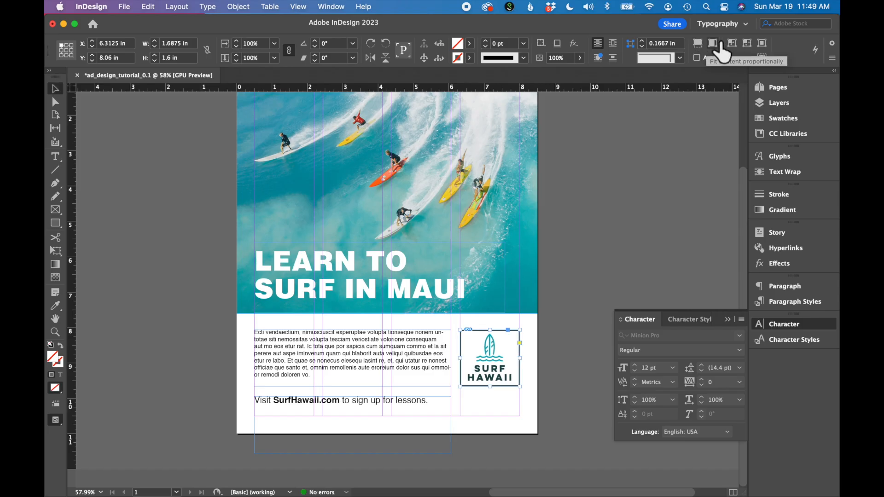
{"action": "left_click", "coordinate": [606, 255]}
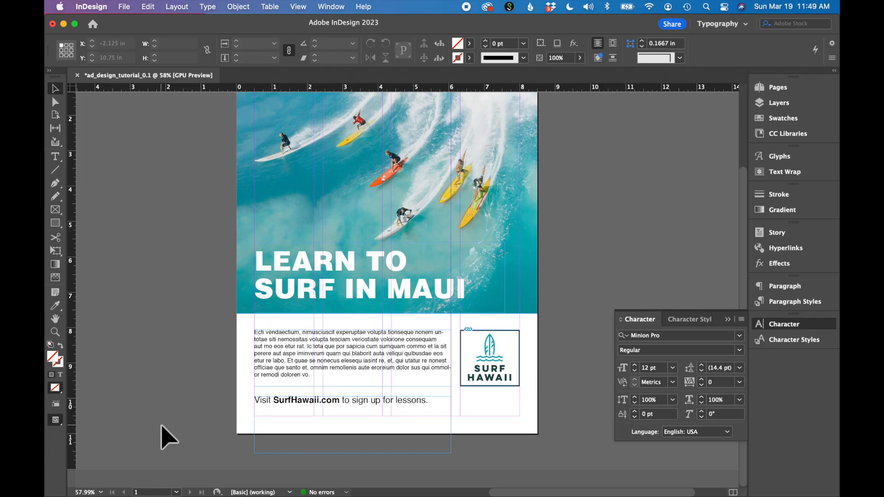
Step: Check the whole ad in Preview mode without guides and frame edges, and return to Normal mode
{"action": "scroll", "coordinate": [162, 426], "scroll_direction": "up", "scroll_amount": 2}
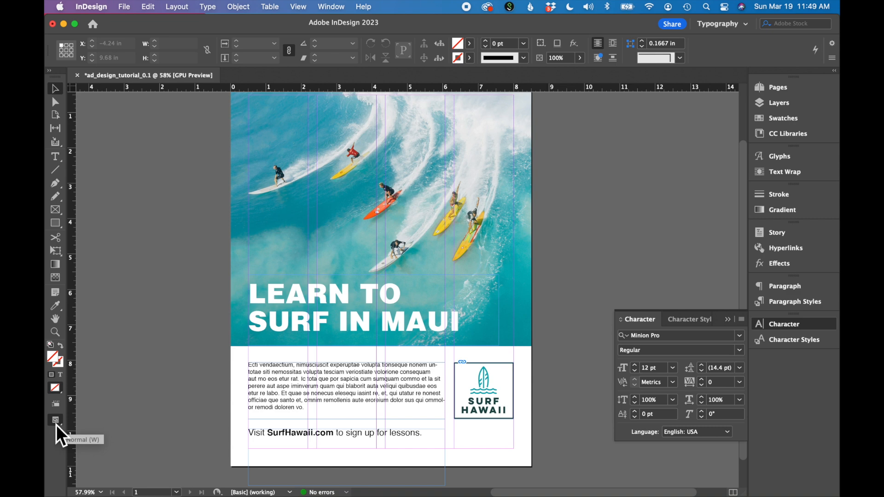
{"action": "left_click_drag", "start_coordinate": [56, 424], "coordinate": [88, 448]}
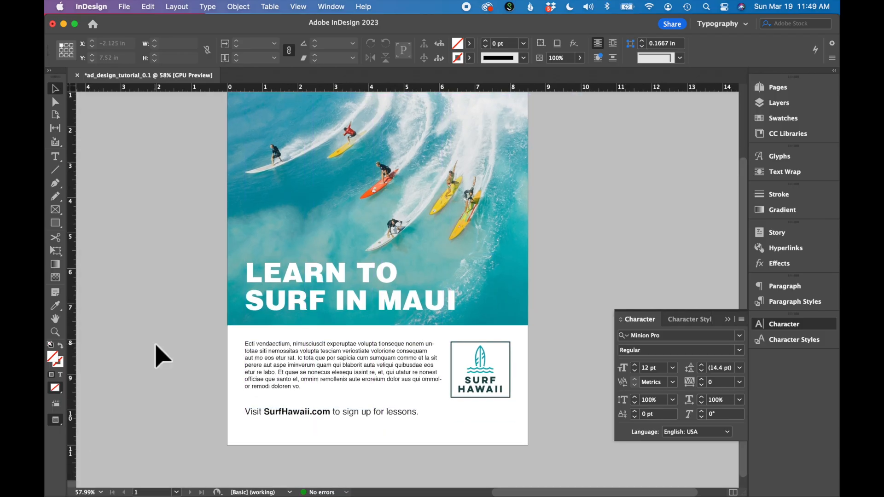
{"action": "scroll", "coordinate": [161, 357], "scroll_direction": "up", "scroll_amount": 3}
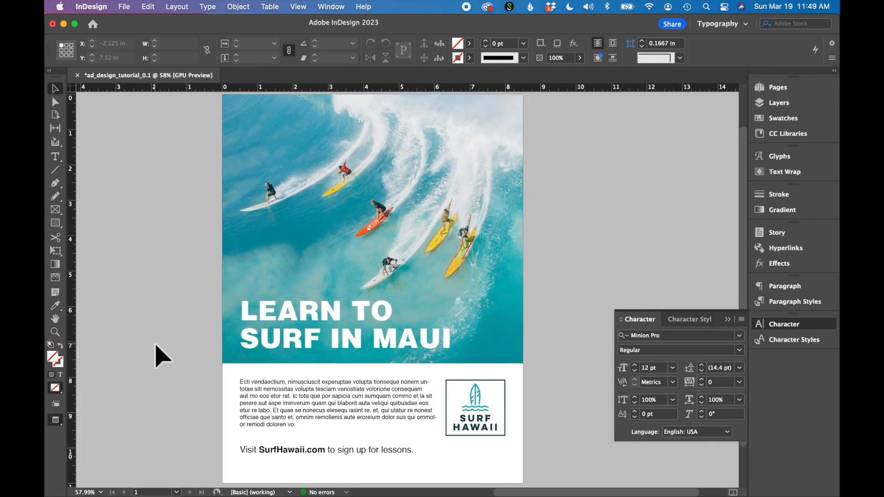
{"action": "scroll", "coordinate": [161, 357], "scroll_direction": "down", "scroll_amount": 1}
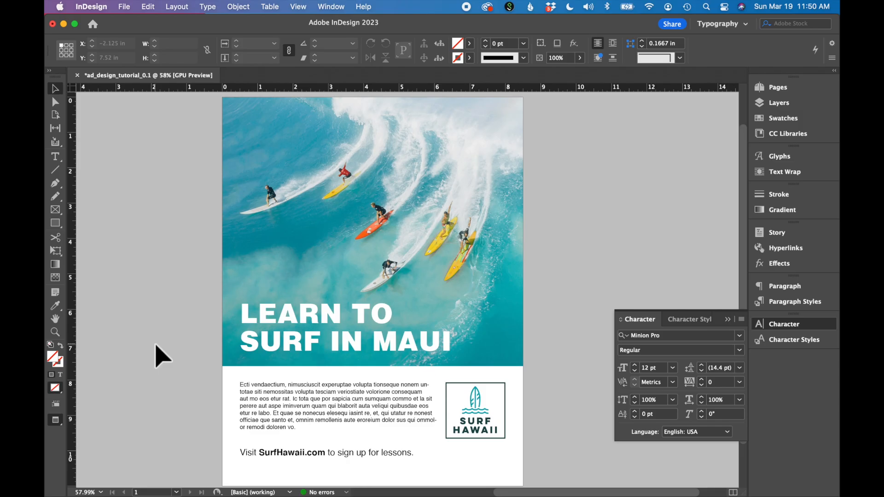
{"action": "left_click", "coordinate": [60, 424]}
{"action": "left_click", "coordinate": [89, 435]}
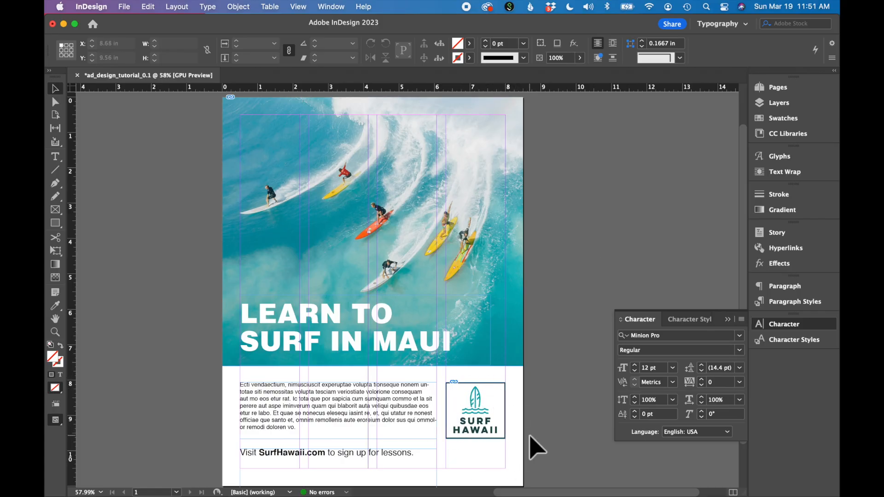
Step: Examine up close how the logo, body text and call-to-action line align with each other and with the column guides
{"action": "key", "text": "super+="}
{"action": "key", "text": "super+="}
{"action": "key", "text": "super+="}
{"action": "scroll", "coordinate": [530, 437], "scroll_direction": "down", "scroll_amount": 6}
{"action": "scroll", "coordinate": [530, 437], "scroll_direction": "right", "scroll_amount": 3}
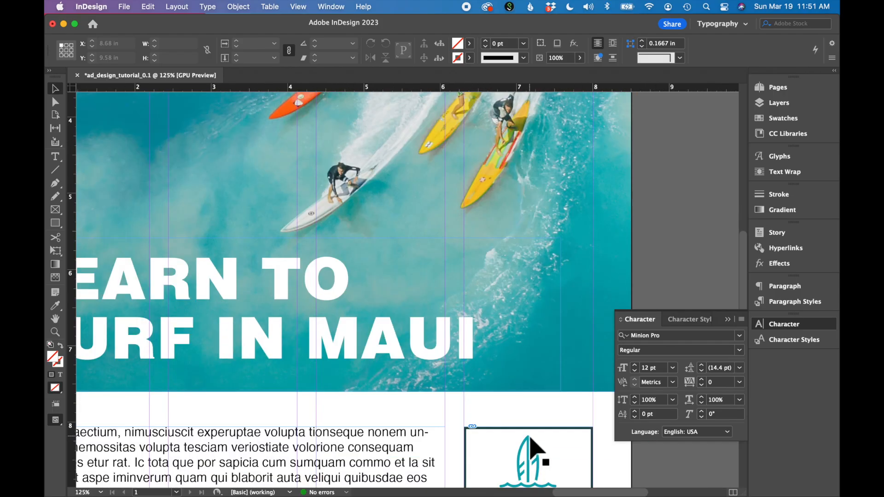
{"action": "key", "text": "super+="}
{"action": "key", "text": "super+="}
{"action": "scroll", "coordinate": [531, 437], "scroll_direction": "up", "scroll_amount": 2}
{"action": "scroll", "coordinate": [531, 437], "scroll_direction": "right", "scroll_amount": 1}
{"action": "scroll", "coordinate": [530, 445], "scroll_direction": "down", "scroll_amount": 5}
{"action": "scroll", "coordinate": [529, 444], "scroll_direction": "left", "scroll_amount": 2}
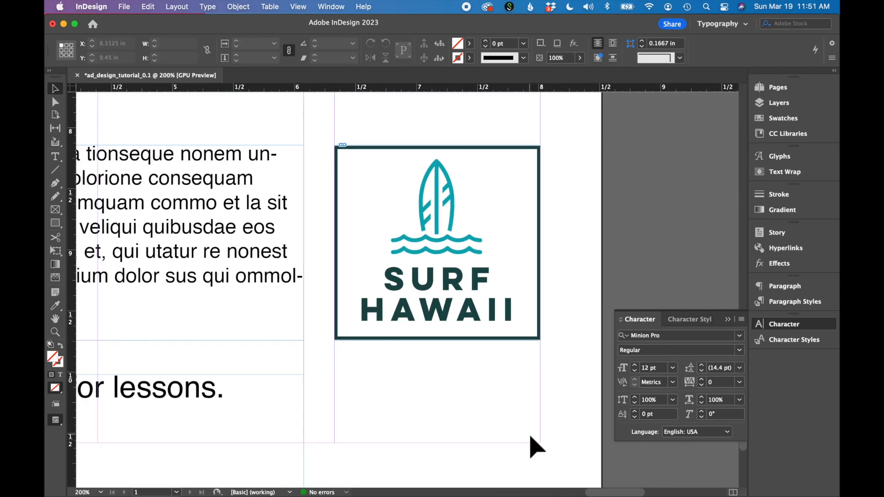
{"action": "scroll", "coordinate": [442, 232], "scroll_direction": "up", "scroll_amount": 11}
{"action": "scroll", "coordinate": [446, 232], "scroll_direction": "right", "scroll_amount": 1}
{"action": "scroll", "coordinate": [443, 322], "scroll_direction": "down", "scroll_amount": 2}
{"action": "scroll", "coordinate": [481, 354], "scroll_direction": "down", "scroll_amount": 15}
{"action": "scroll", "coordinate": [481, 354], "scroll_direction": "right", "scroll_amount": 1}
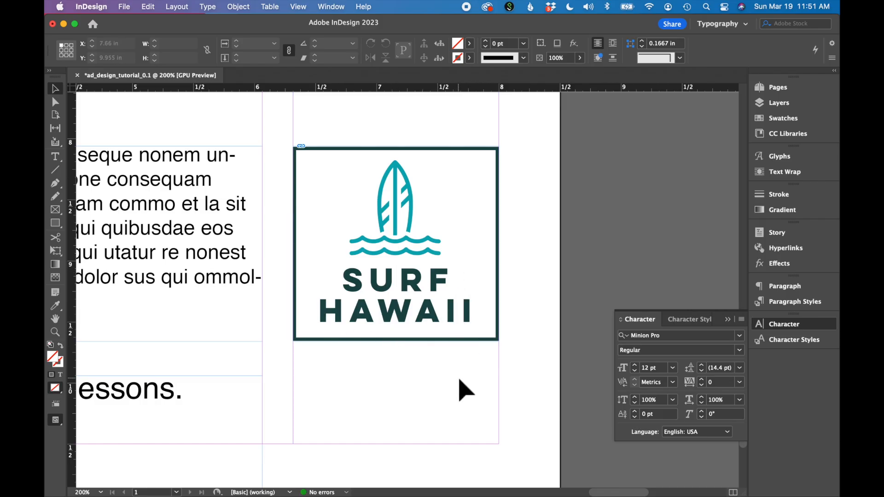
{"action": "scroll", "coordinate": [460, 380], "scroll_direction": "left", "scroll_amount": 5}
{"action": "scroll", "coordinate": [460, 380], "scroll_direction": "down", "scroll_amount": 2}
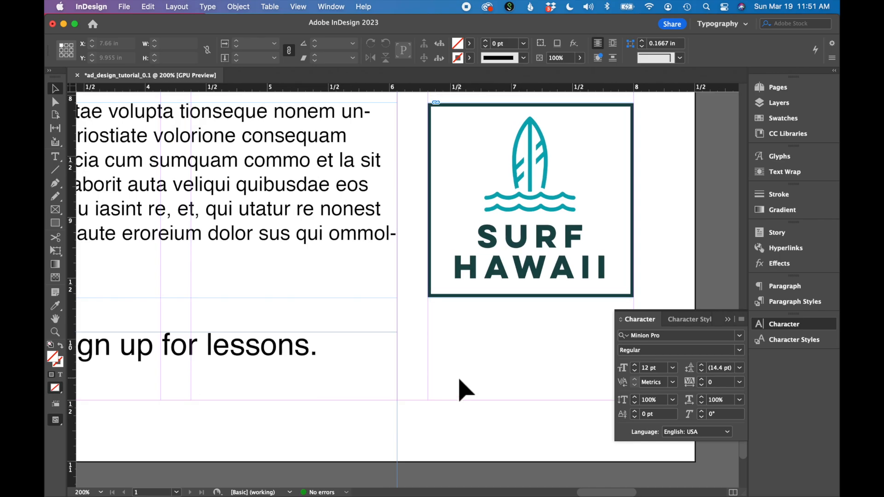
{"action": "scroll", "coordinate": [492, 267], "scroll_direction": "left", "scroll_amount": 6}
{"action": "scroll", "coordinate": [492, 267], "scroll_direction": "up", "scroll_amount": 4}
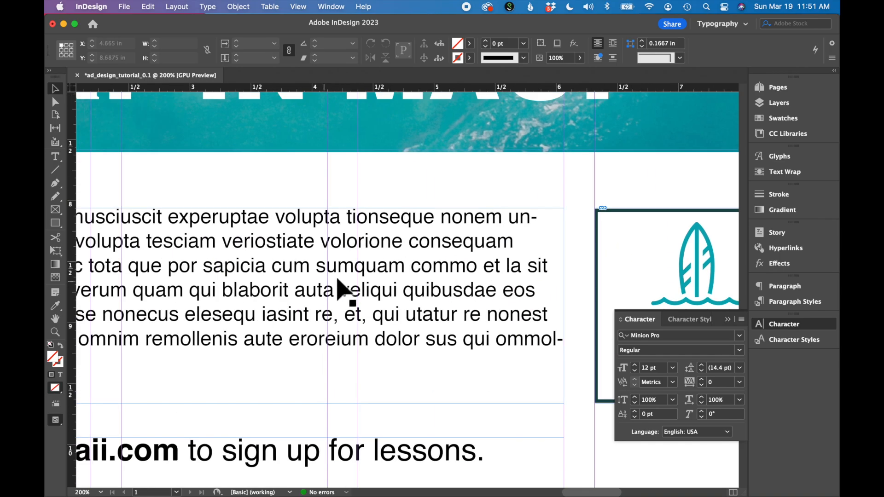
{"action": "scroll", "coordinate": [442, 300], "scroll_direction": "right", "scroll_amount": 3}
{"action": "scroll", "coordinate": [442, 300], "scroll_direction": "down", "scroll_amount": 2}
{"action": "scroll", "coordinate": [292, 410], "scroll_direction": "left", "scroll_amount": 2}
{"action": "scroll", "coordinate": [292, 410], "scroll_direction": "up", "scroll_amount": 1}
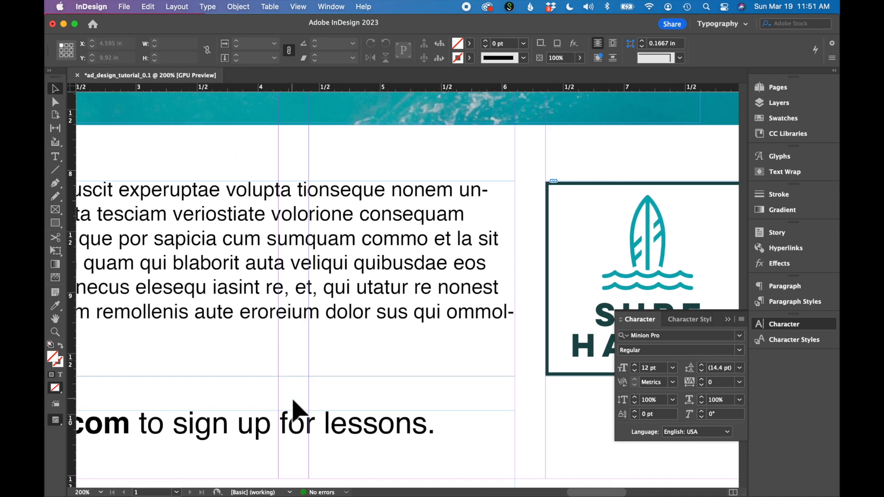
Step: Create a new RGB process color swatch with the hex value 1a4949
{"action": "key", "text": "super+1"}
{"action": "left_click", "coordinate": [778, 118]}
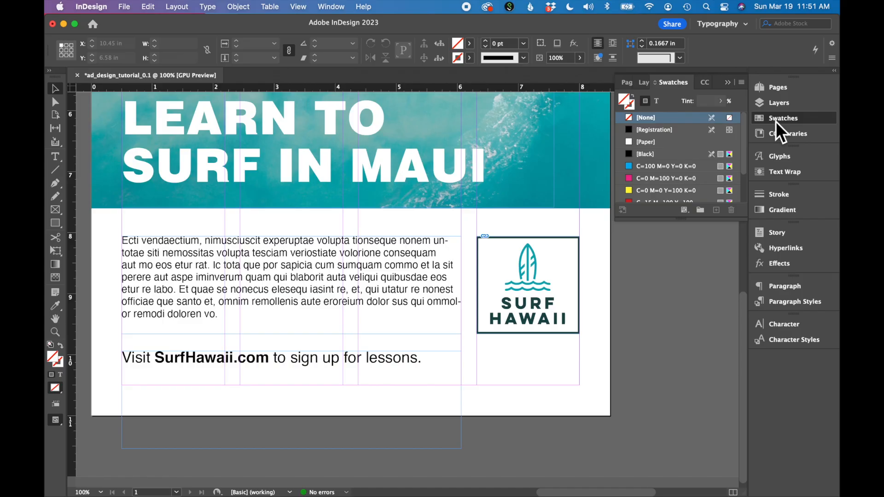
{"action": "left_click", "coordinate": [742, 82]}
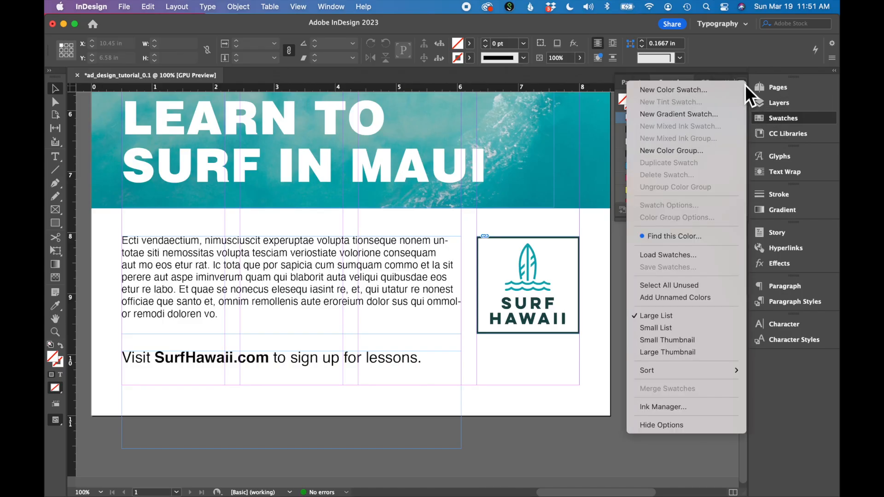
{"action": "left_click", "coordinate": [720, 92]}
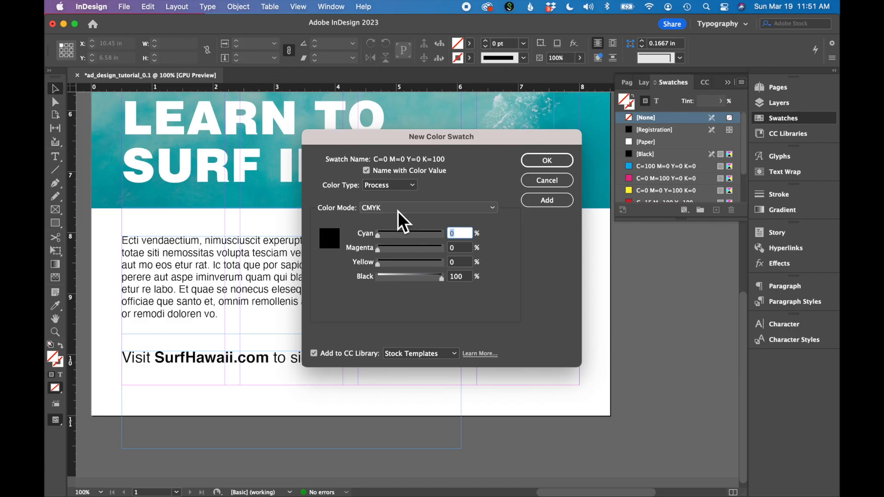
{"action": "left_click", "coordinate": [403, 222]}
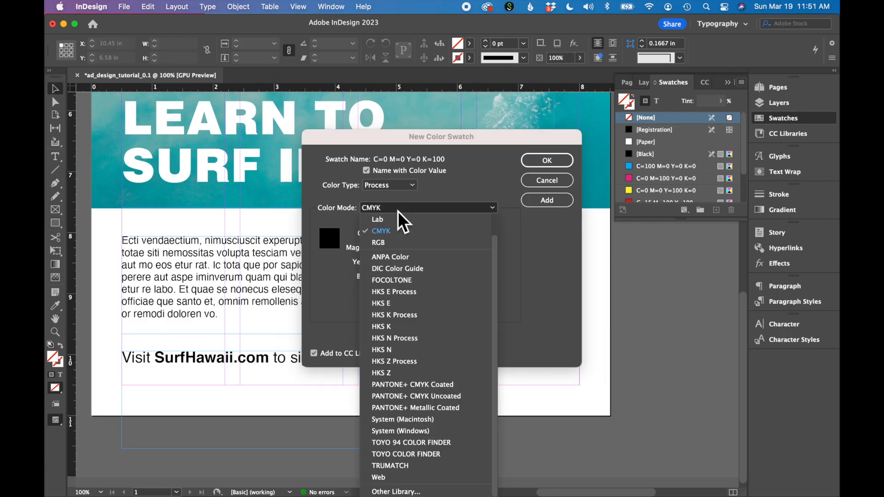
{"action": "left_click", "coordinate": [385, 244]}
{"action": "left_click", "coordinate": [389, 340]}
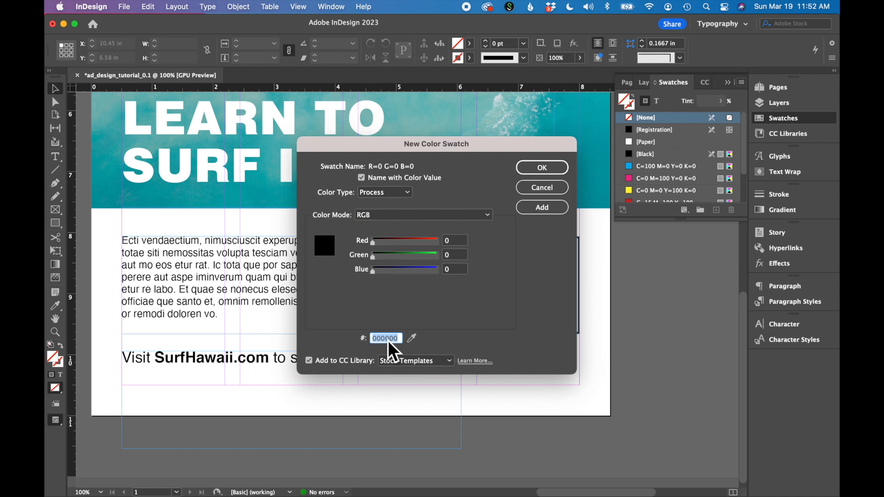
{"action": "type", "text": "1a"}
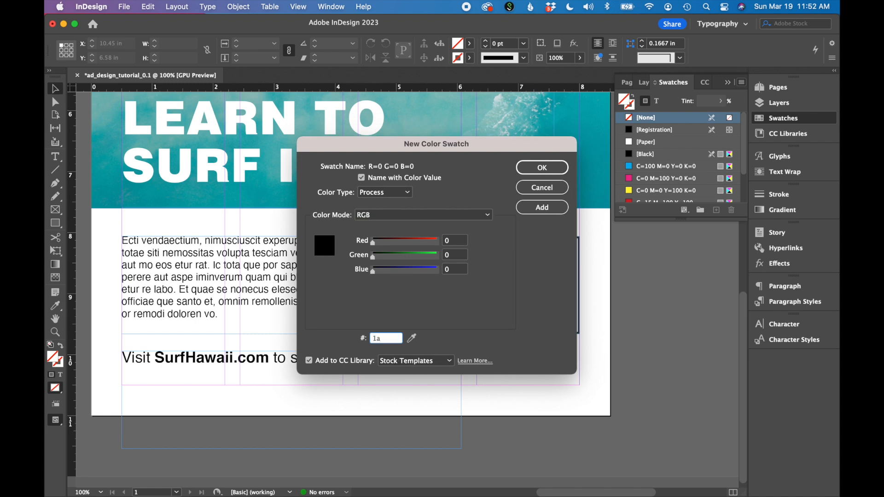
{"action": "type", "text": "4949"}
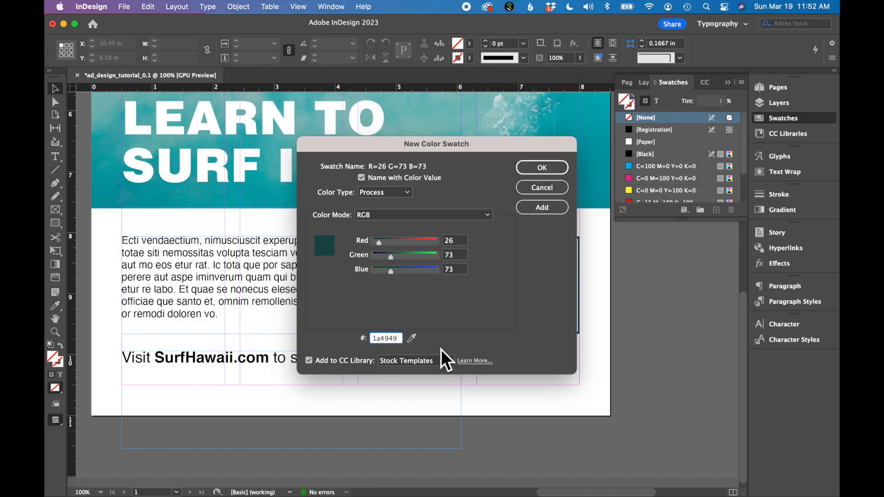
{"action": "left_click", "coordinate": [559, 167]}
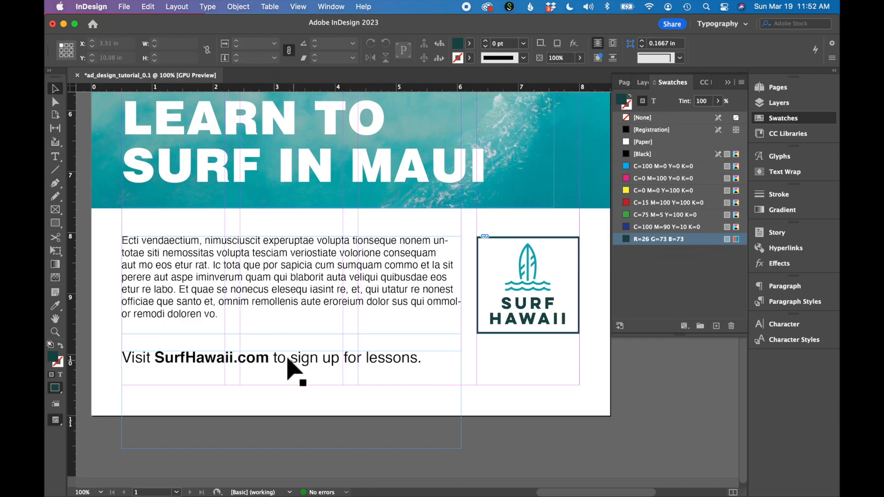
Step: Apply the R=26 G=73 B=73 swatch to the body copy and the call-to-action line, and deselect the text
{"action": "triple_click", "coordinate": [232, 315]}
{"action": "left_click_drag", "start_coordinate": [252, 320], "coordinate": [120, 237]}
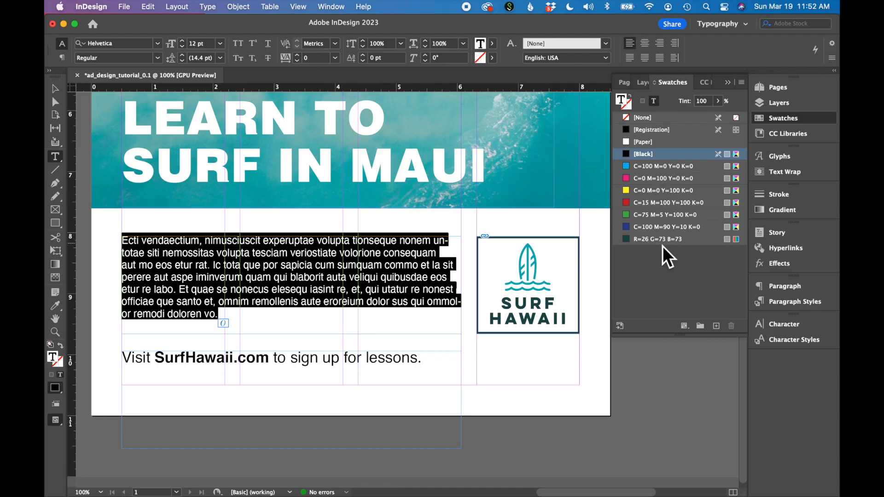
{"action": "left_click", "coordinate": [288, 369]}
{"action": "triple_click", "coordinate": [288, 371]}
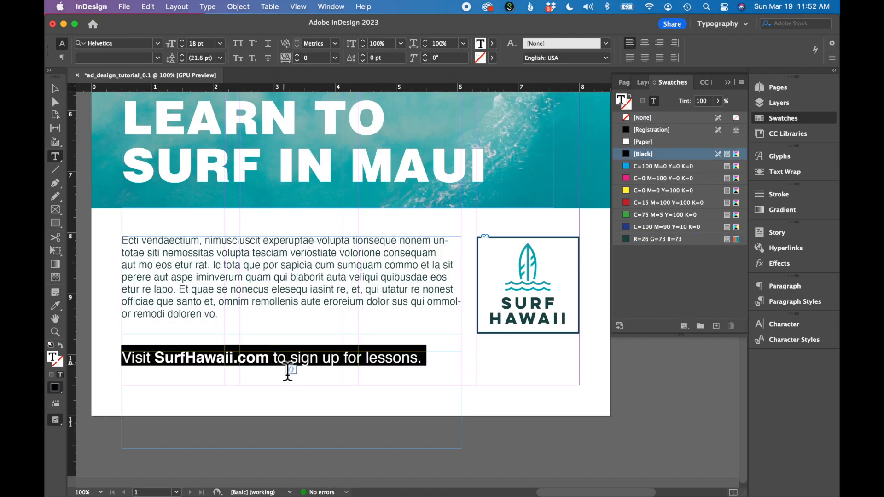
{"action": "left_click", "coordinate": [672, 239]}
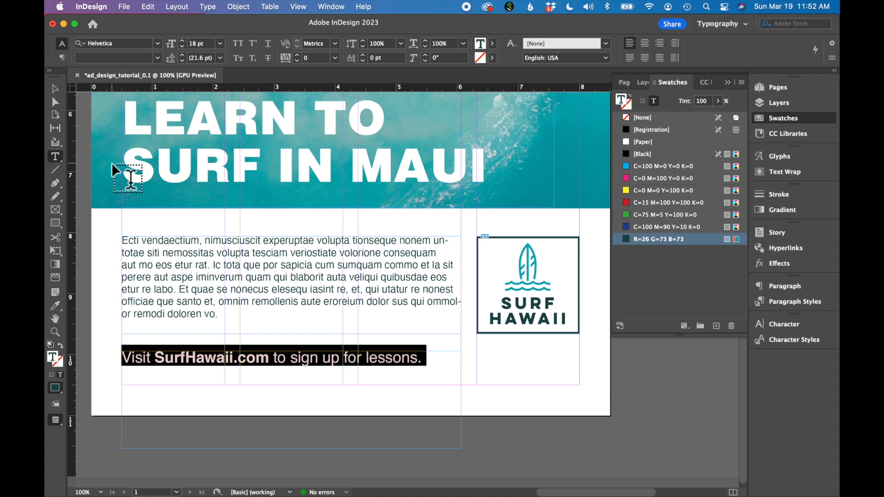
{"action": "left_click", "coordinate": [55, 89]}
{"action": "left_click", "coordinate": [539, 401]}
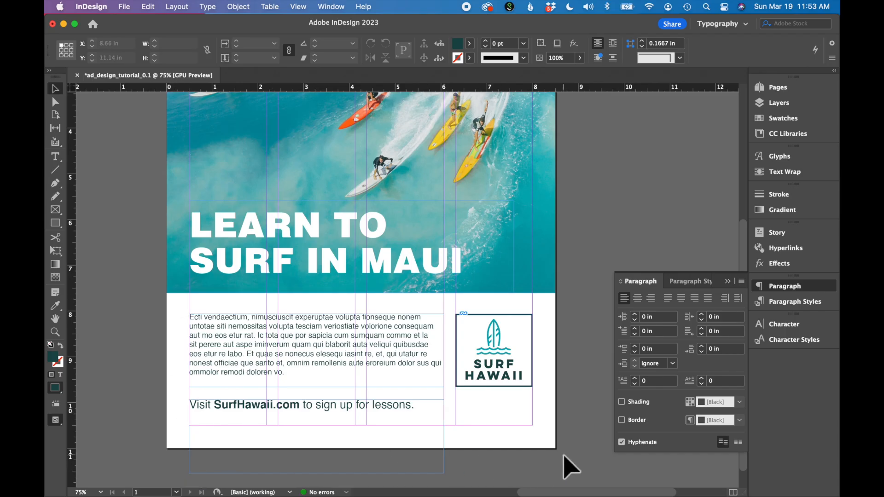
Step: Draw a rectangle about 1.38 by 1.52 in, filled with R=26 G=73 B=73, on the pasteboard beside the photo
{"action": "scroll", "coordinate": [80, 290], "scroll_direction": "up", "scroll_amount": 1}
{"action": "scroll", "coordinate": [81, 290], "scroll_direction": "right", "scroll_amount": 1}
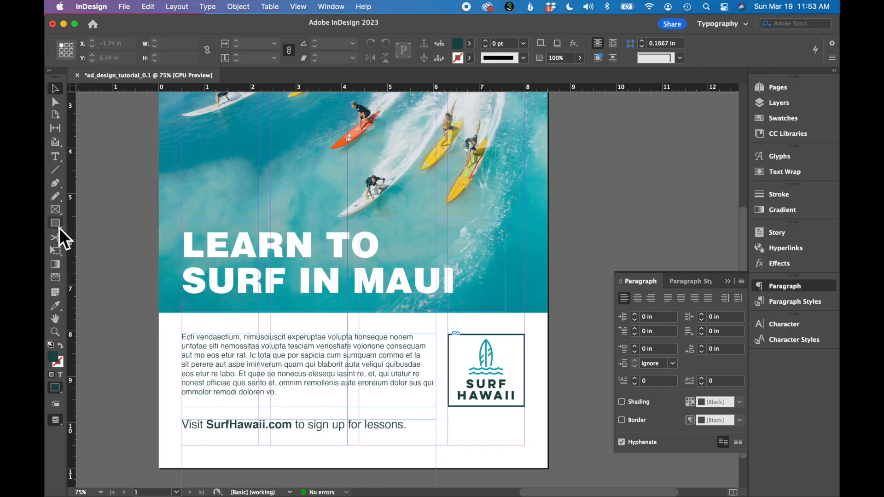
{"action": "left_click", "coordinate": [60, 224]}
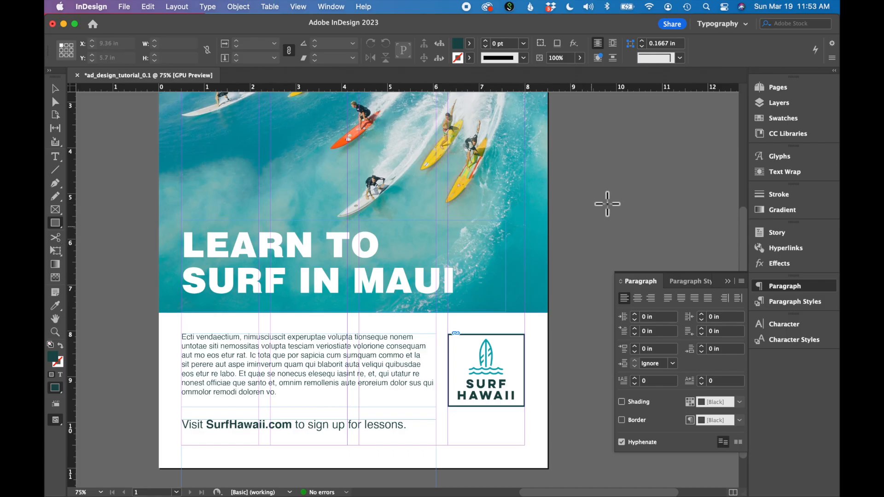
{"action": "left_click_drag", "start_coordinate": [578, 171], "coordinate": [642, 240]}
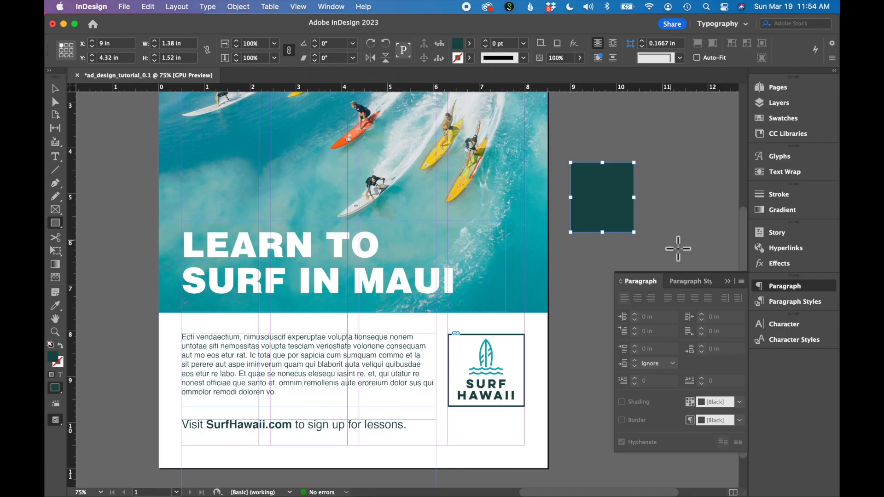
{"action": "scroll", "coordinate": [678, 249], "scroll_direction": "up", "scroll_amount": 3}
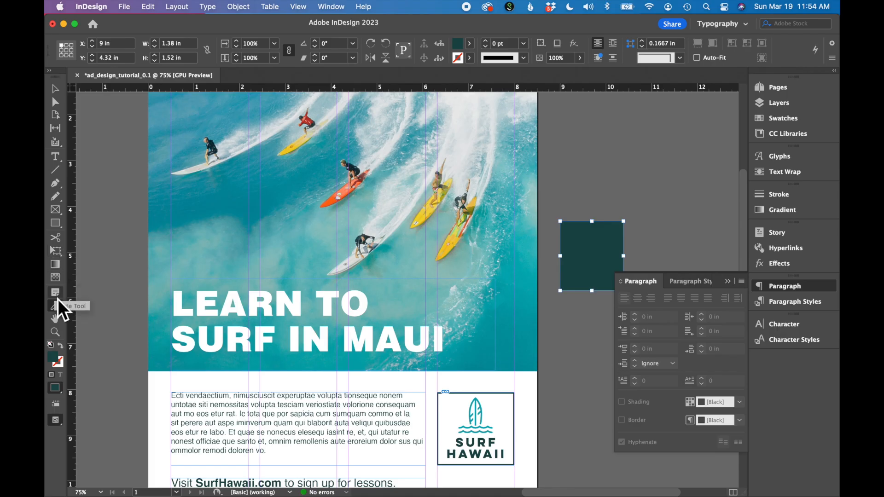
Step: Fill the selected pasteboard rectangle with the yellow of a surfboard in the photo, sampled with the Eyedropper
{"action": "left_click", "coordinate": [59, 311]}
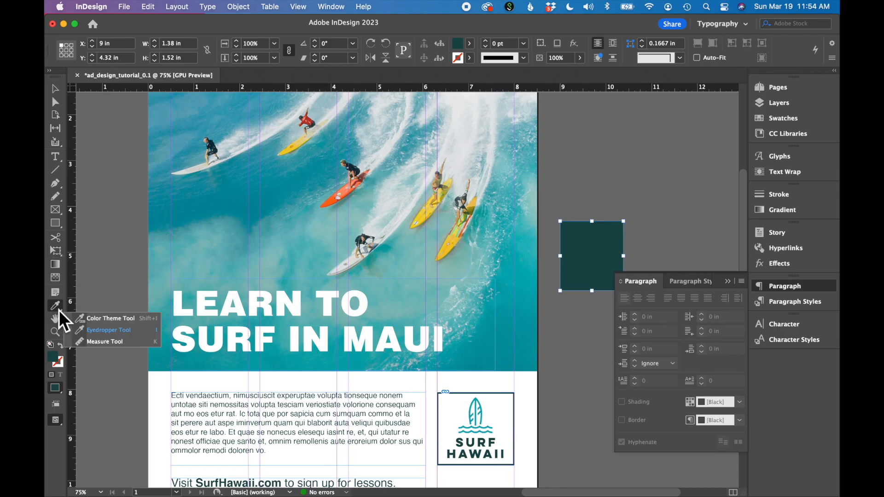
{"action": "left_click", "coordinate": [94, 333]}
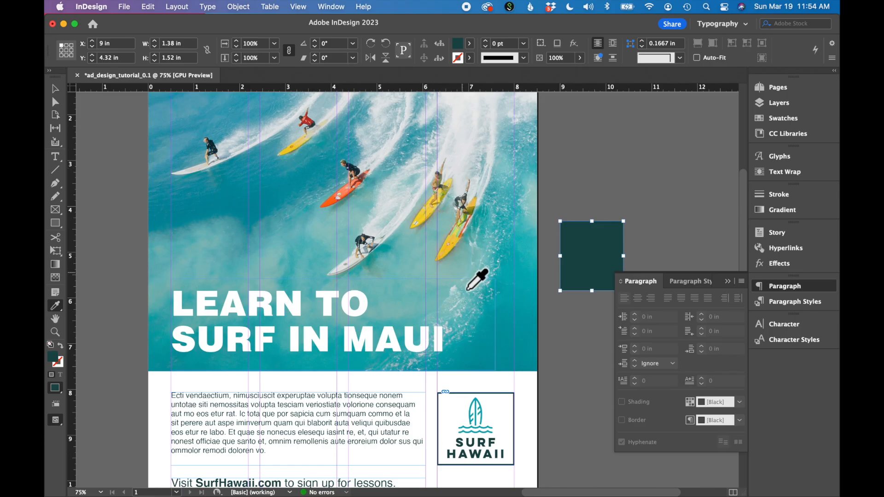
{"action": "left_click", "coordinate": [431, 224]}
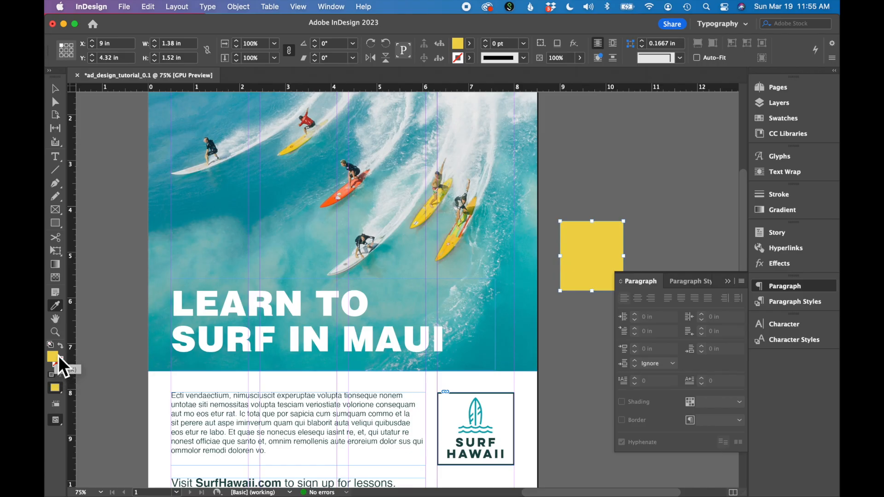
Step: Cover the page area below the photo with the yellow rectangle, 8.5 by 3.4 in, and send it behind the text and logo
{"action": "left_click_drag", "start_coordinate": [592, 217], "coordinate": [183, 371]}
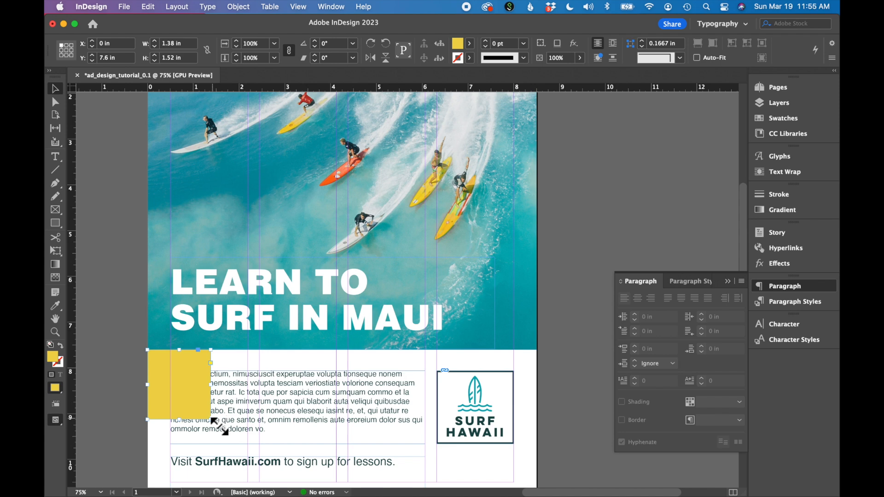
{"action": "left_click_drag", "start_coordinate": [212, 421], "coordinate": [546, 460]}
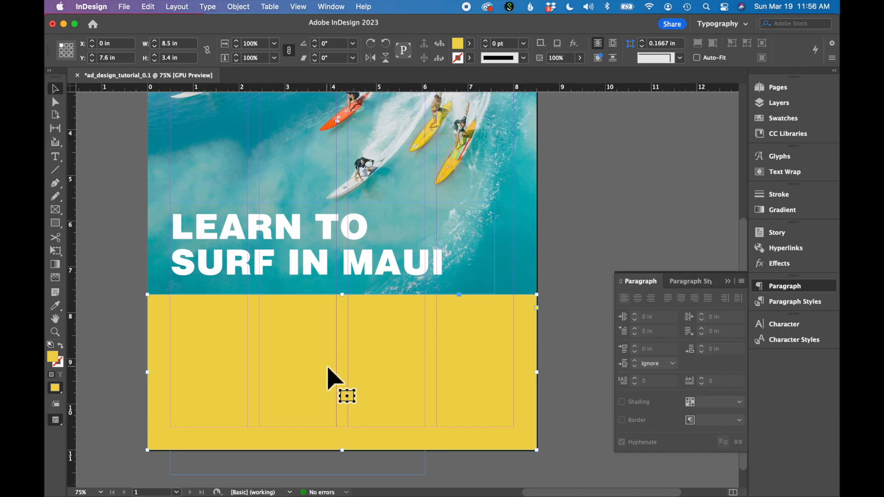
{"action": "right_click", "coordinate": [310, 359]}
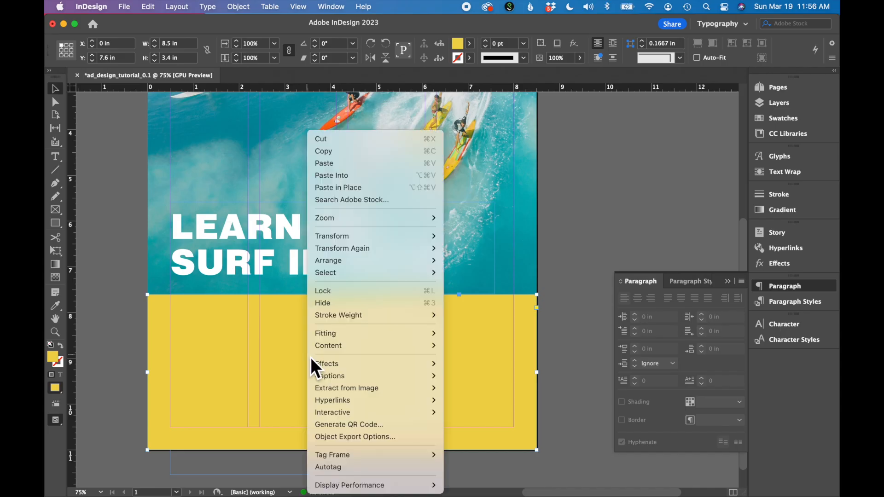
{"action": "mouse_move", "coordinate": [348, 264]}
{"action": "left_click", "coordinate": [474, 273]}
{"action": "left_click", "coordinate": [703, 206]}
{"action": "scroll", "coordinate": [703, 206], "scroll_direction": "up", "scroll_amount": 2}
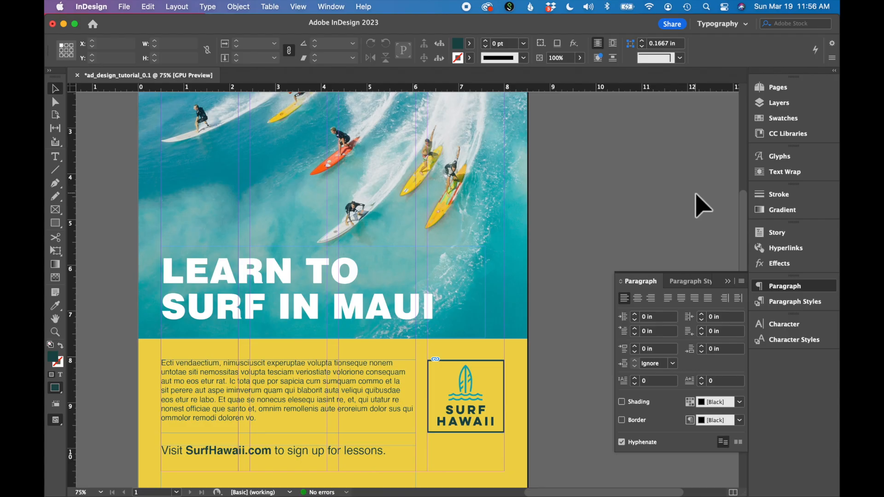
Step: Display the whole ad page in Preview mode, without guides and frame edges
{"action": "key", "text": "super+minus"}
{"action": "left_click", "coordinate": [60, 422]}
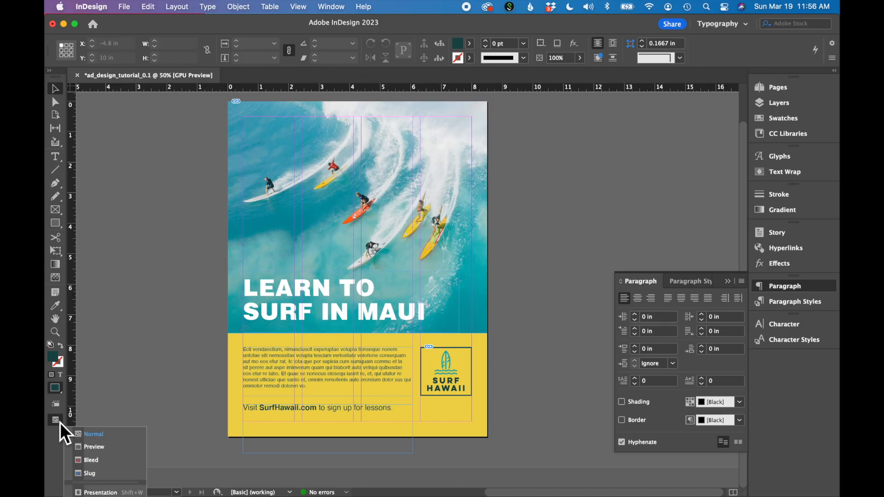
{"action": "left_click", "coordinate": [104, 450]}
{"action": "scroll", "coordinate": [588, 223], "scroll_direction": "up", "scroll_amount": 1}
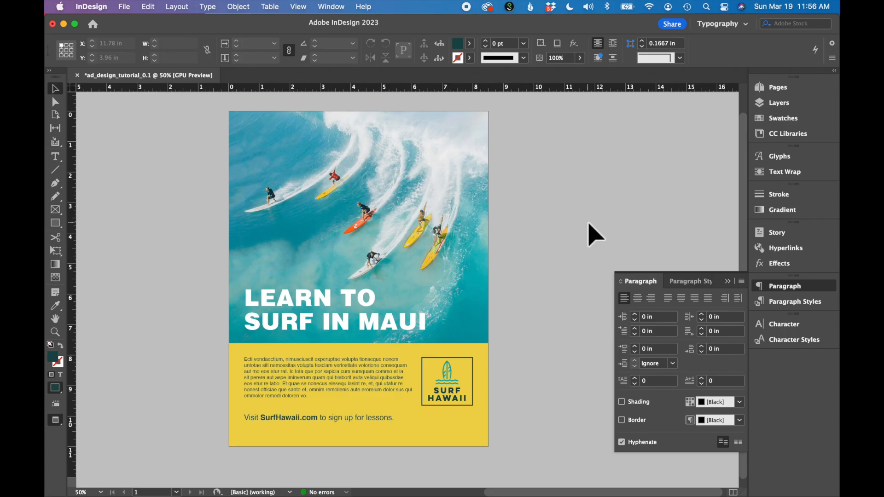
Step: Nudge the SurfHawaii.com call-to-action frame up to about Y 9.73 in, closer to the body copy
{"action": "left_click", "coordinate": [329, 421]}
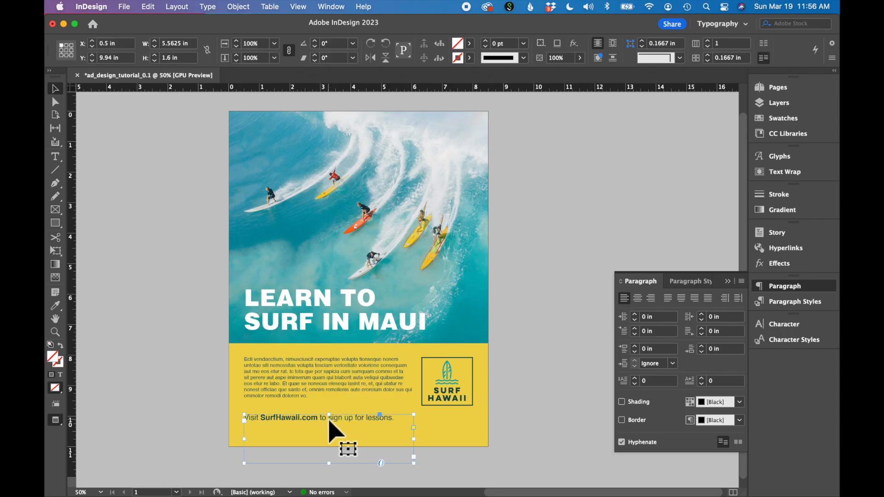
{"action": "left_click", "coordinate": [597, 375]}
{"action": "left_click", "coordinate": [270, 428]}
{"action": "key", "text": "Up"}
{"action": "key", "text": "Up"}
{"action": "key", "text": "Up"}
{"action": "key", "text": "Up"}
{"action": "key", "text": "Up"}
{"action": "key", "text": "Up"}
{"action": "key", "text": "Up"}
{"action": "key", "text": "Up"}
{"action": "key", "text": "Up"}
{"action": "key", "text": "Up"}
{"action": "key", "text": "Up"}
{"action": "key", "text": "Up"}
{"action": "key", "text": "Up"}
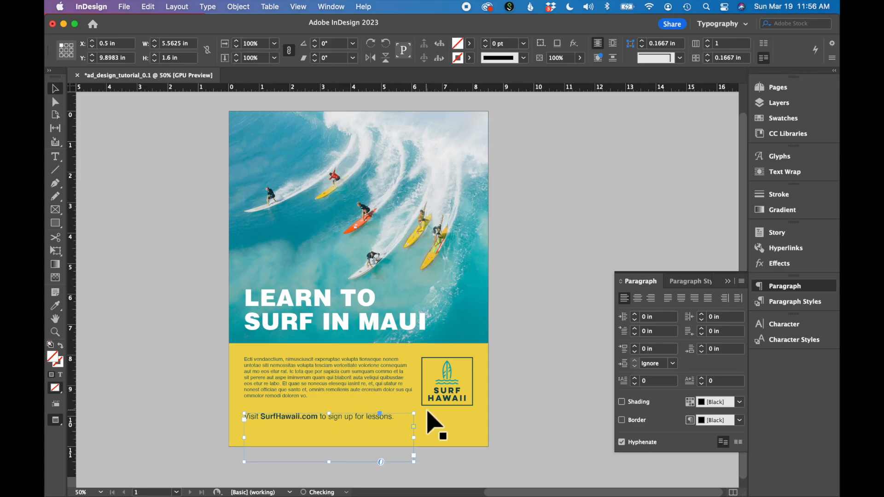
{"action": "key", "text": "Up"}
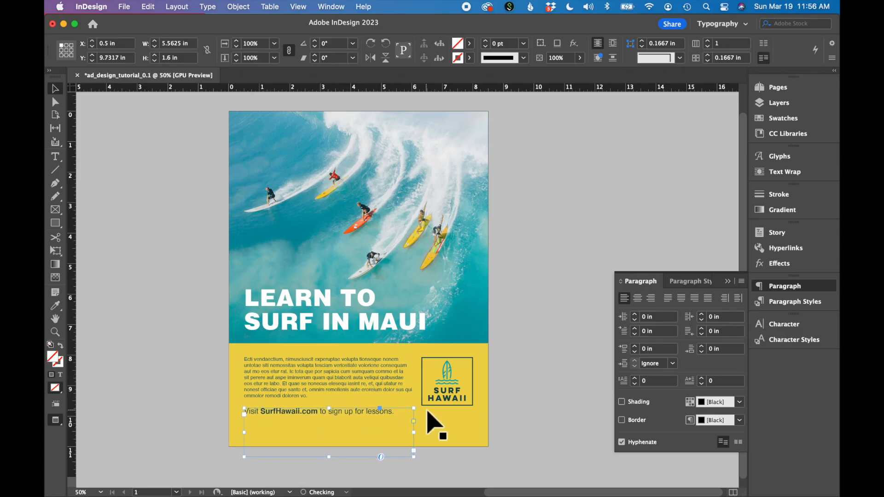
Step: Nudge the call-to-action, body copy and logo down together to about Y 8.28 in, and deselect them
{"action": "left_click", "coordinate": [373, 375], "text": "shift"}
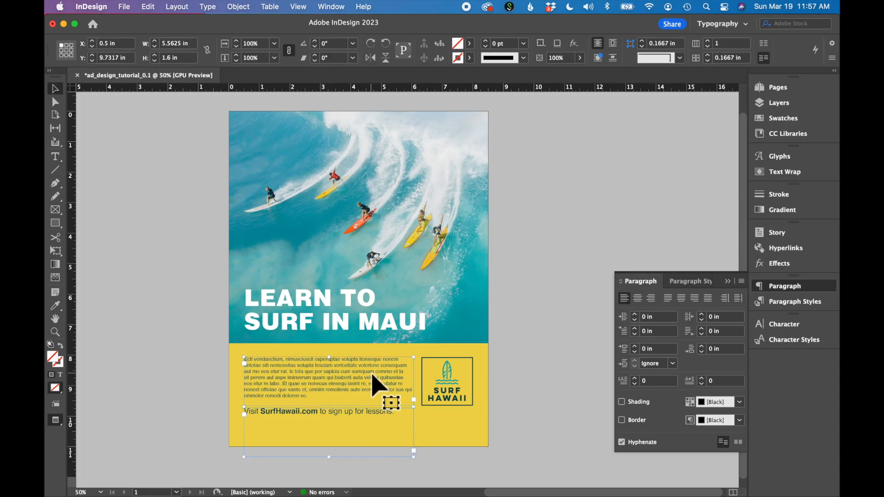
{"action": "left_click", "coordinate": [472, 396], "text": "shift"}
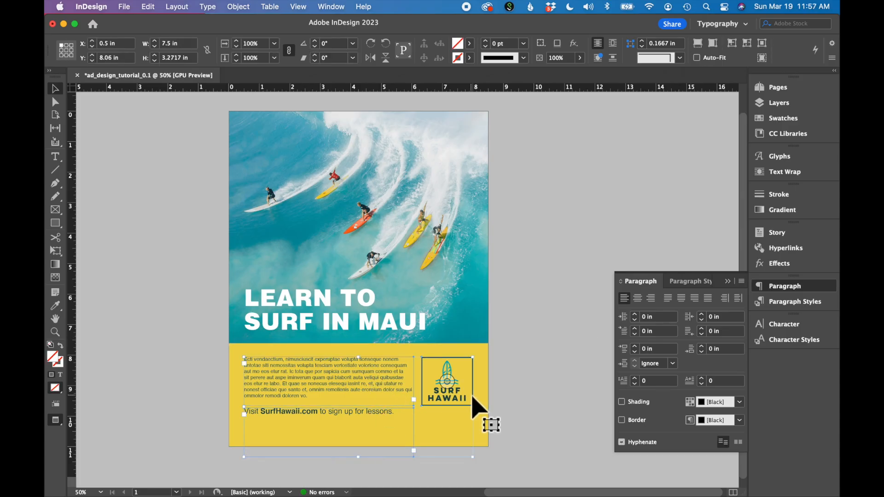
{"action": "key", "text": "Down"}
{"action": "key", "text": "Down"}
{"action": "key", "text": "Down"}
{"action": "key", "text": "Down"}
{"action": "key", "text": "Down"}
{"action": "key", "text": "Down"}
{"action": "key", "text": "Down"}
{"action": "key", "text": "Down"}
{"action": "key", "text": "Down"}
{"action": "key", "text": "Down"}
{"action": "key", "text": "Down"}
{"action": "key", "text": "Down"}
{"action": "key", "text": "Down"}
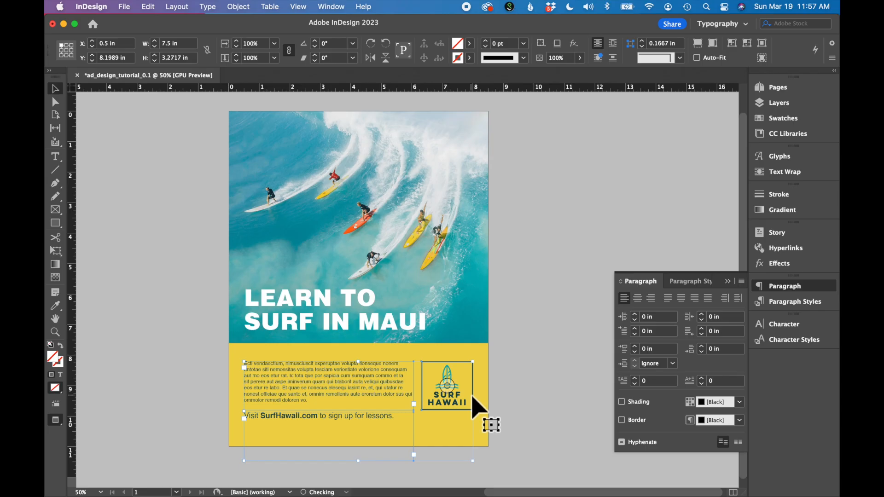
{"action": "key", "text": "Down"}
{"action": "key", "text": "Down"}
{"action": "key", "text": "Down"}
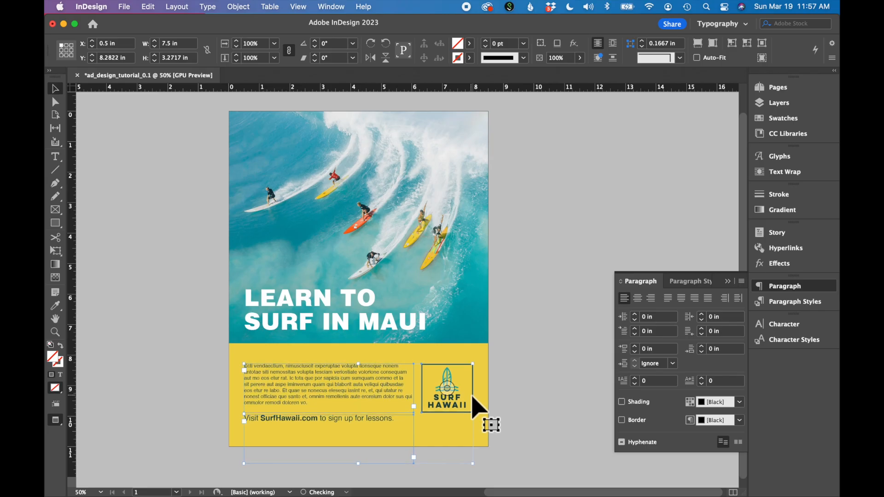
{"action": "left_click", "coordinate": [550, 303]}
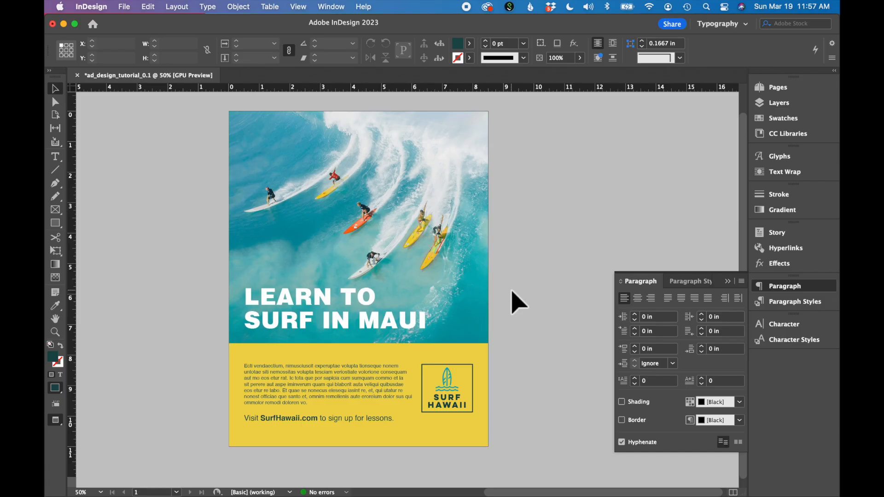
Step: Save the ad as the InDesign 2023 document ad_design_tutorial_0.1 in the Module 7 folder
{"action": "left_click", "coordinate": [129, 6]}
{"action": "left_click", "coordinate": [130, 80]}
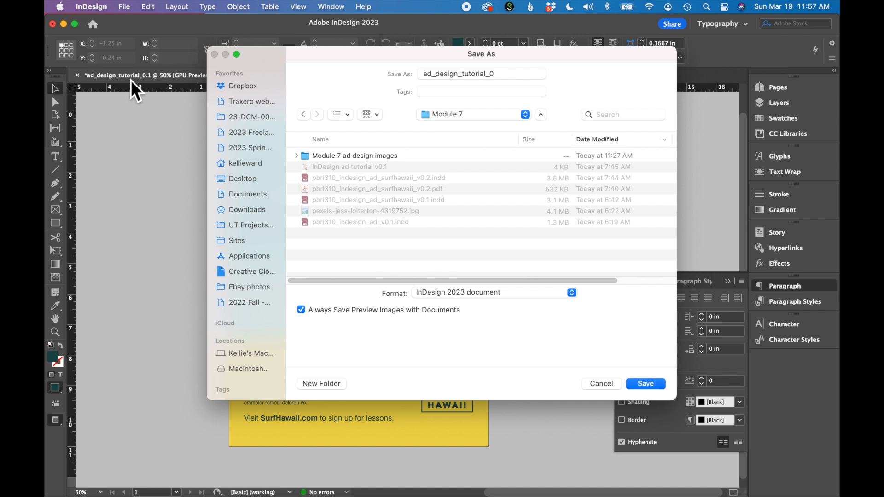
{"action": "left_click", "coordinate": [515, 76]}
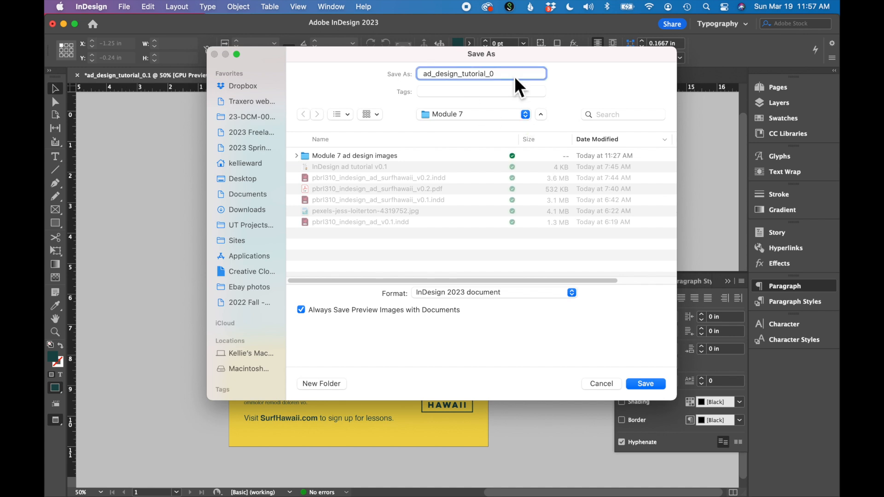
{"action": "key", "text": "Return"}
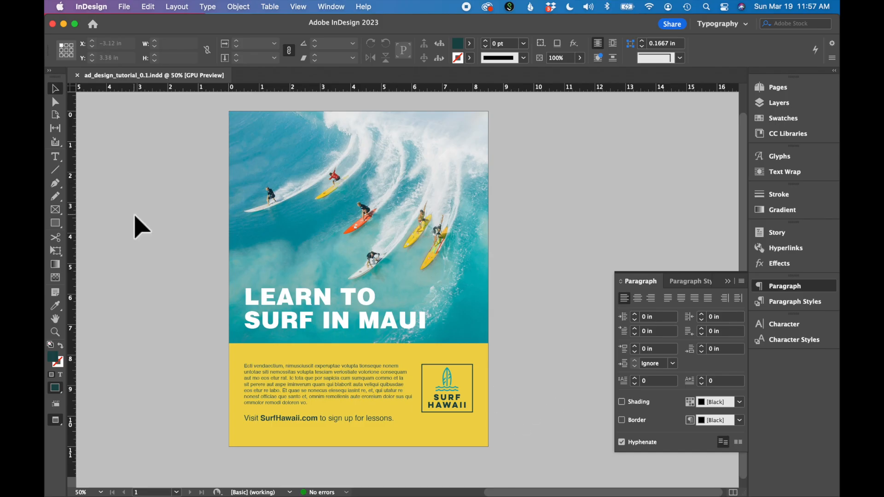
Step: Export the ad as an Adobe PDF (Interactive) named ad_design_tutorial_0.1 in the Module 7 folder
{"action": "left_click", "coordinate": [125, 7]}
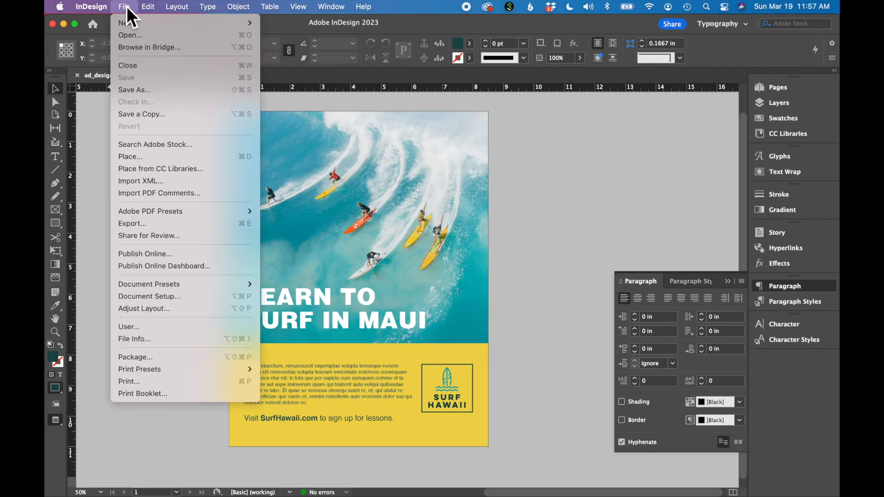
{"action": "left_click", "coordinate": [137, 224]}
{"action": "left_click", "coordinate": [465, 319]}
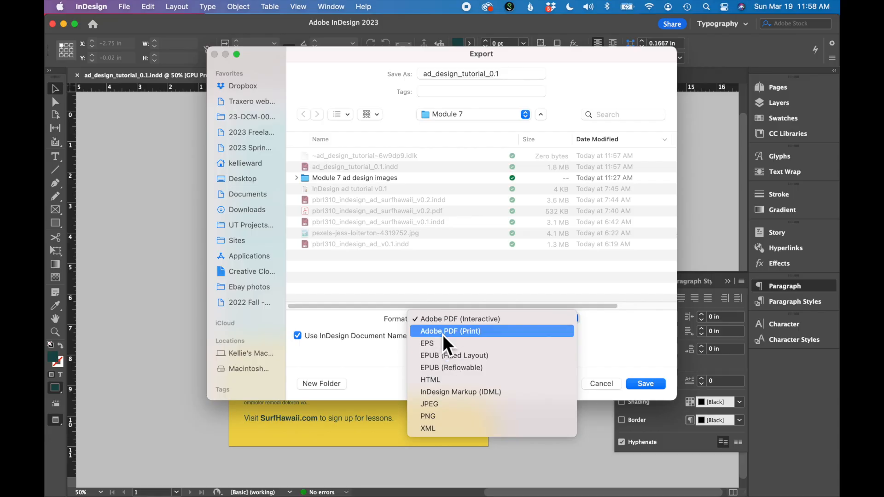
{"action": "left_click", "coordinate": [476, 319]}
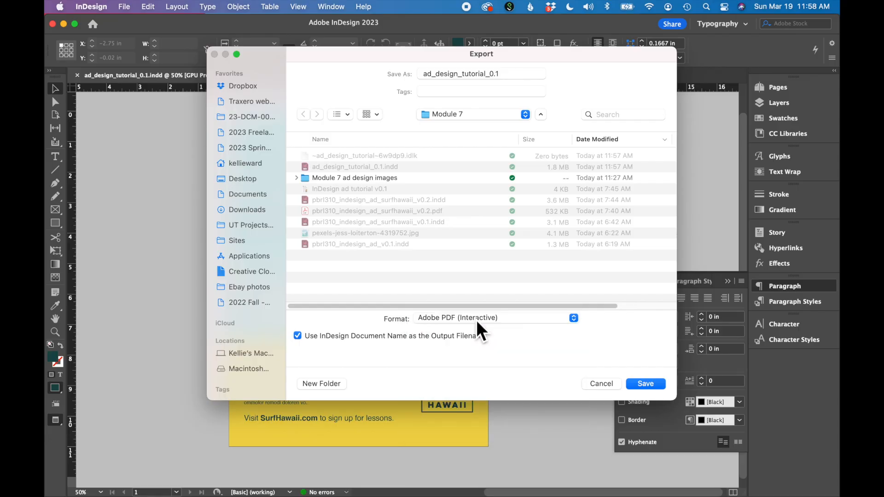
{"action": "key", "text": "Return"}
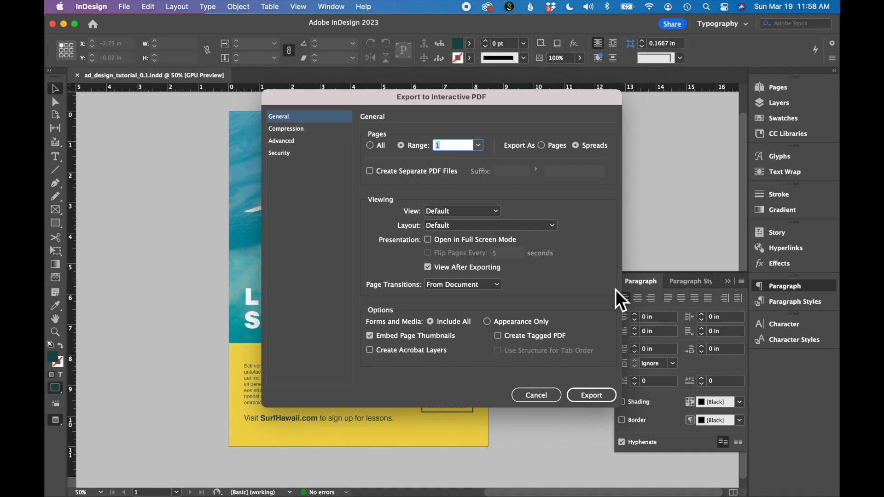
{"action": "left_click", "coordinate": [591, 396]}
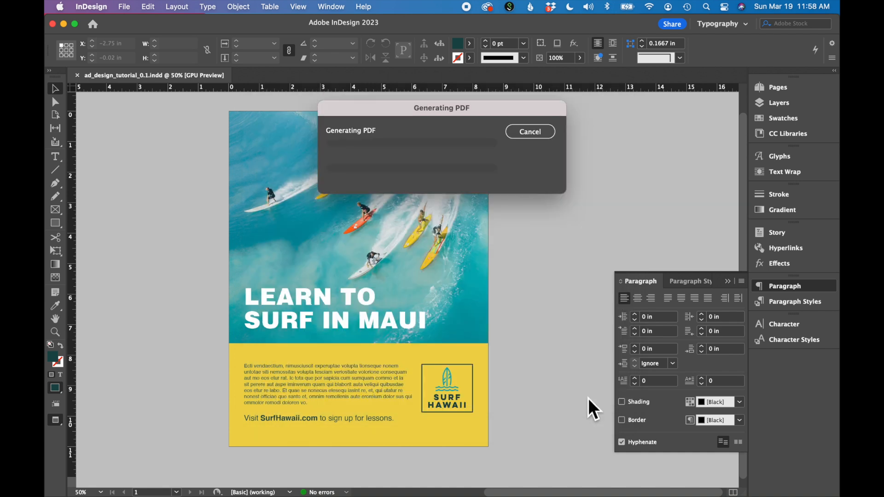